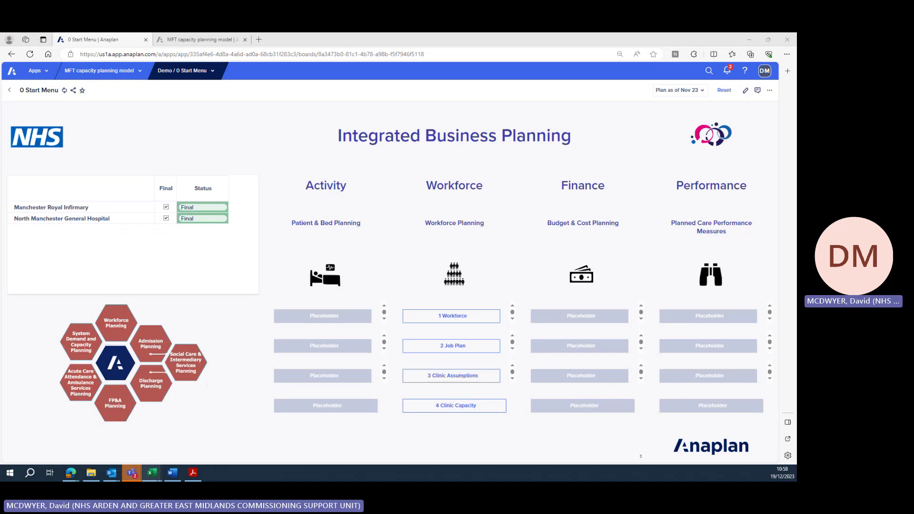
- Switch to the 24_25 Capacity Planning workbook in Excel and look through its workforce, job plan, outpatient, inpatient and scanning capacity sheets
mouse_move(157, 478)
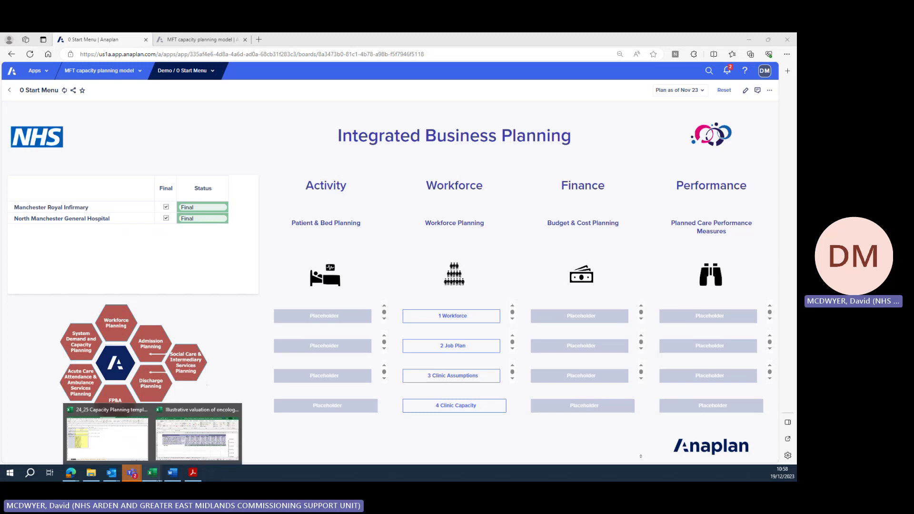
click(119, 452)
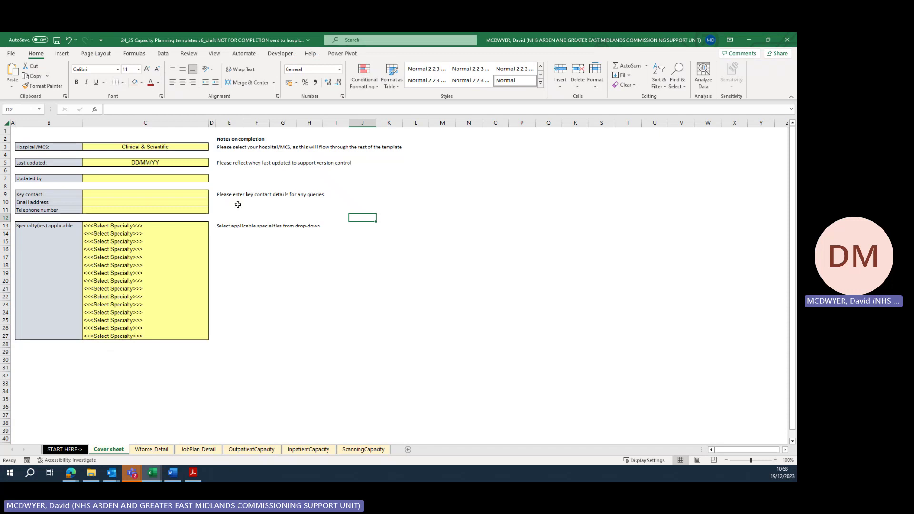
click(157, 451)
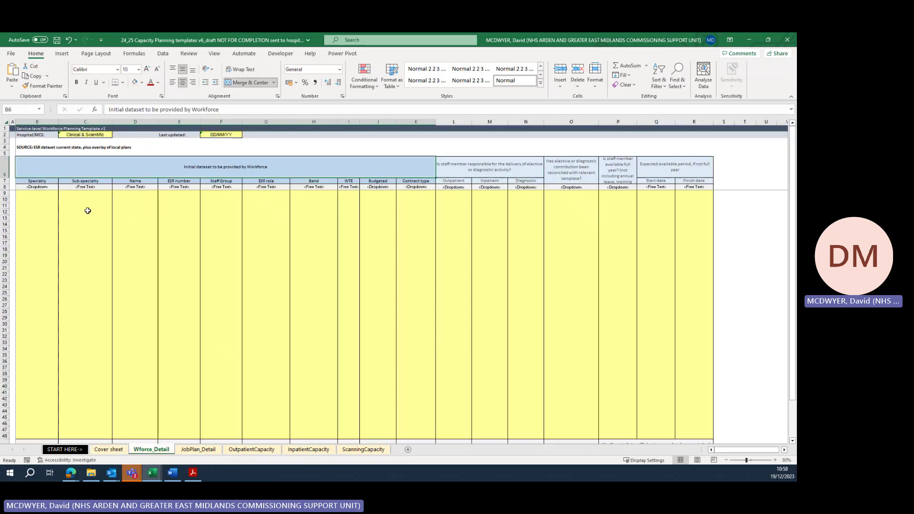
drag(38, 198, 679, 263)
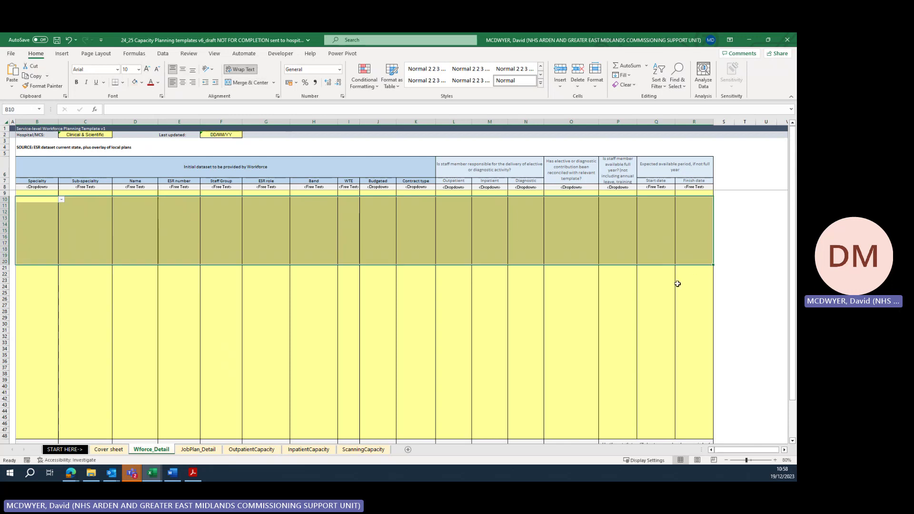
click(198, 450)
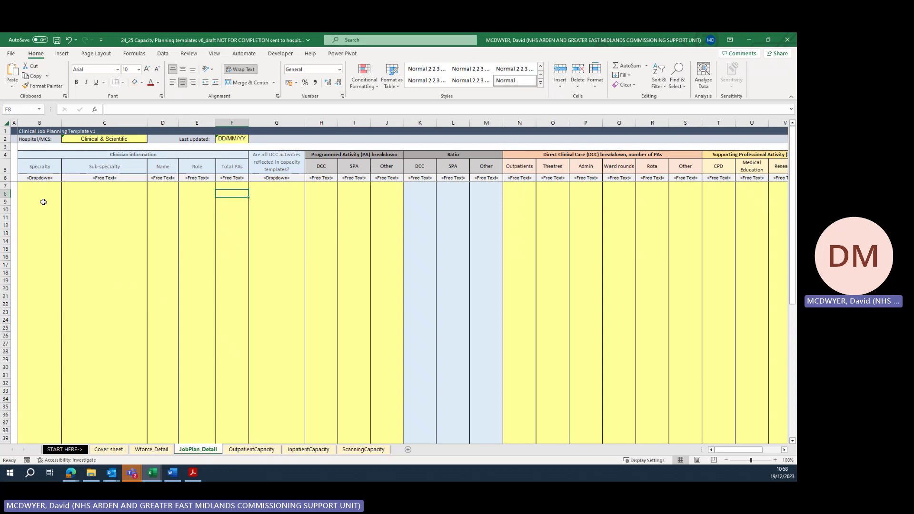
click(252, 450)
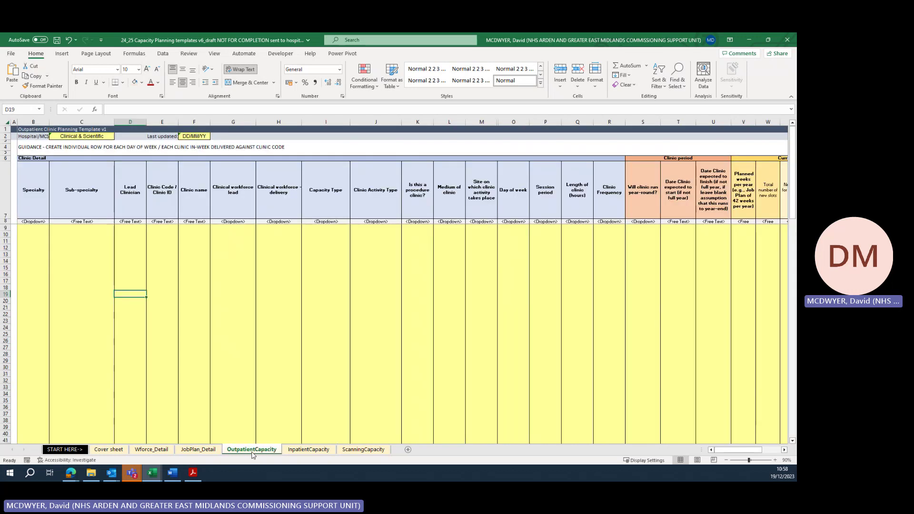
click(305, 450)
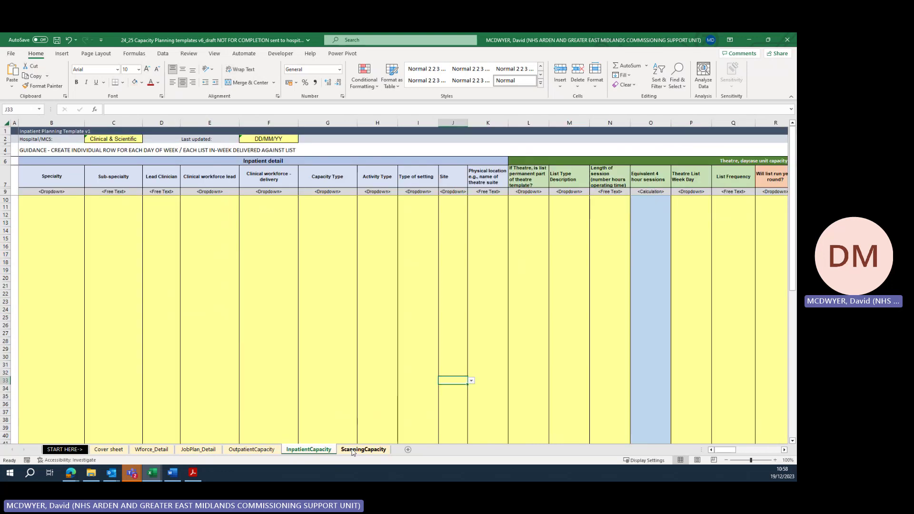
click(364, 449)
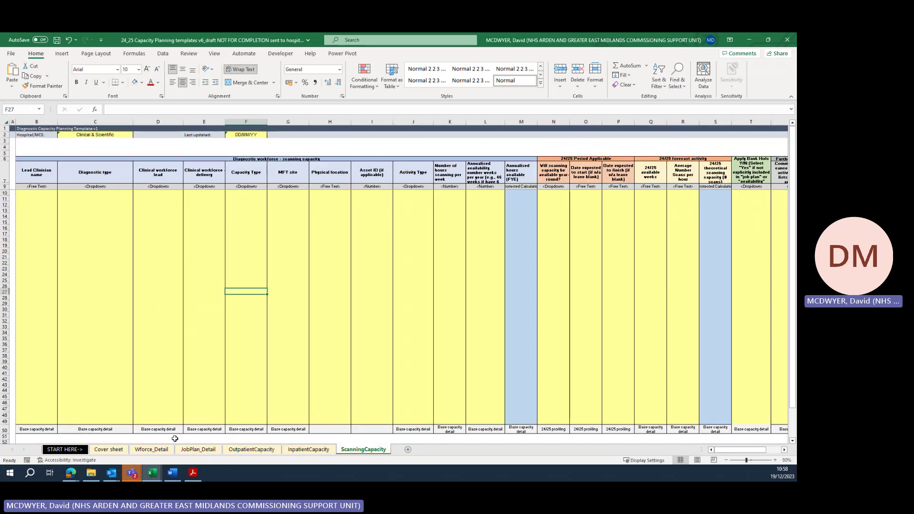
click(133, 454)
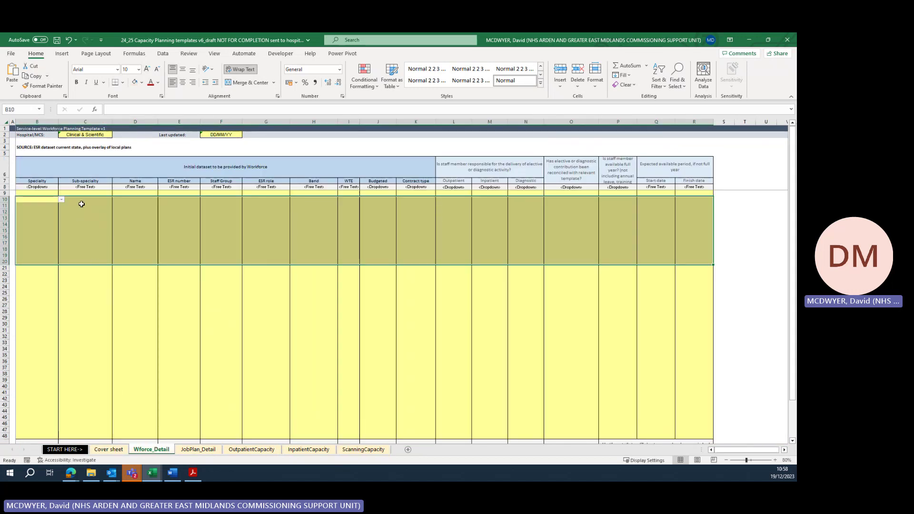
- On the Cover sheet, examine the list of hospitals offered for Hospital/MCS and the Last updated field
click(111, 451)
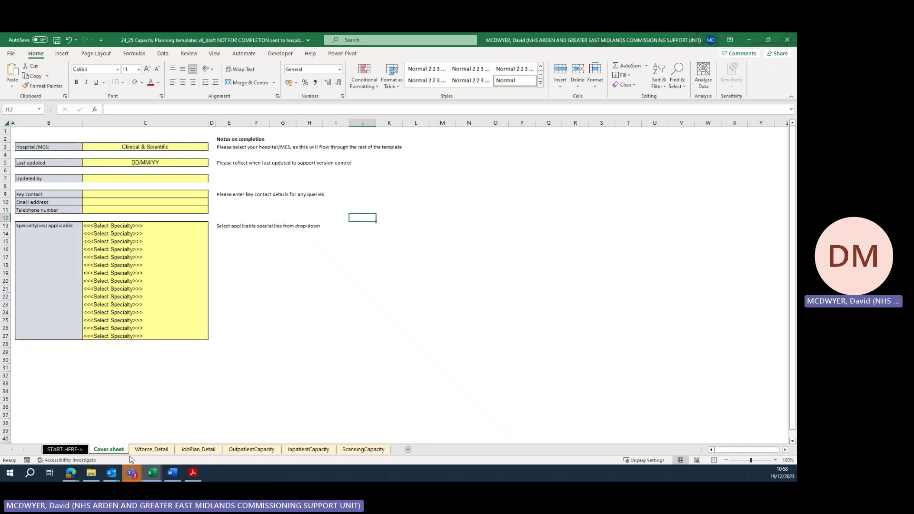
click(186, 150)
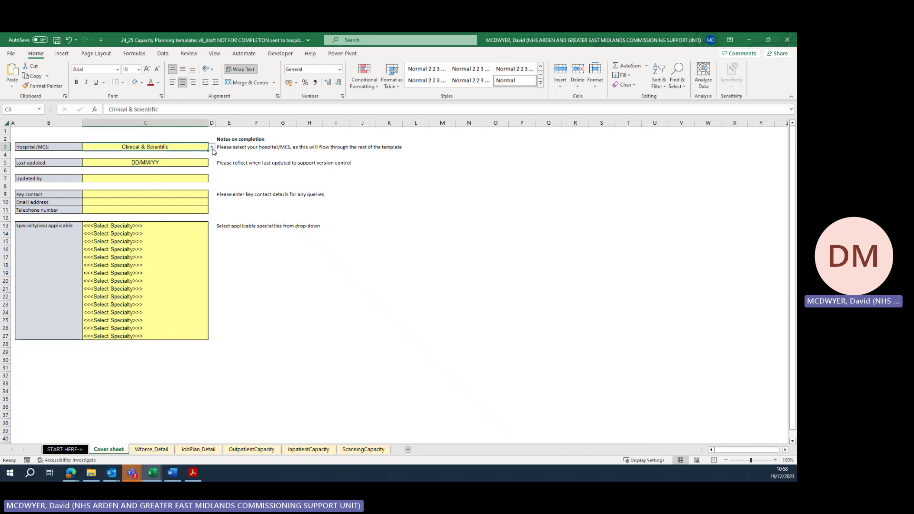
click(212, 147)
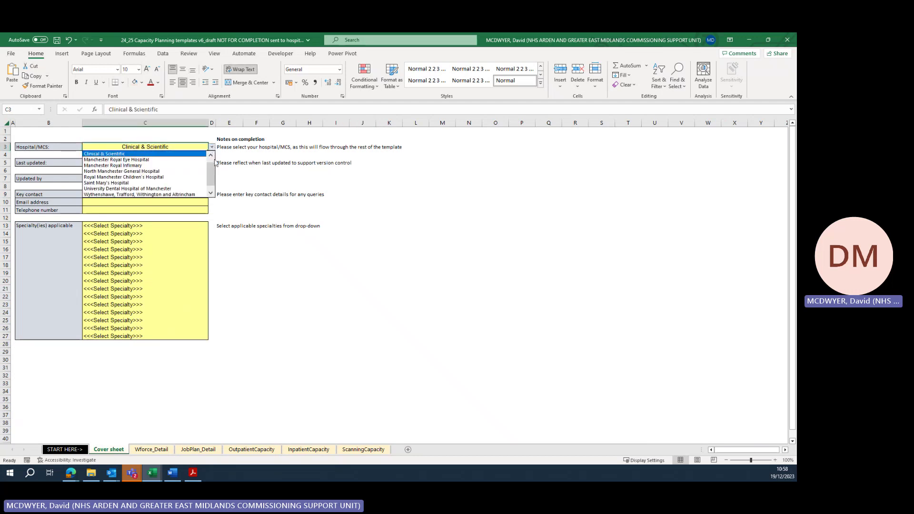
scroll(213, 169, up, 1)
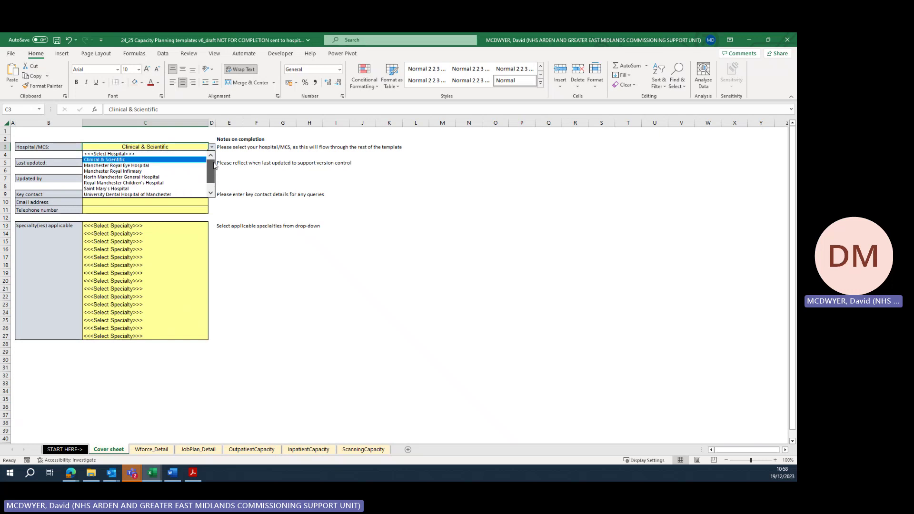
scroll(213, 169, down, 2)
key(Escape)
click(167, 162)
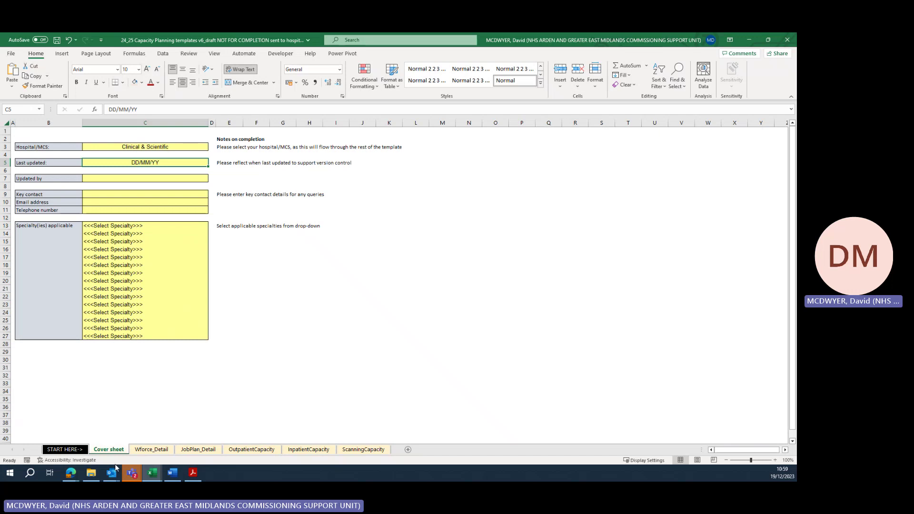
- Switch to Anaplan and open the 1 Workforce page for North Manchester General Hospital with Plan as of Dec 23
mouse_move(70, 479)
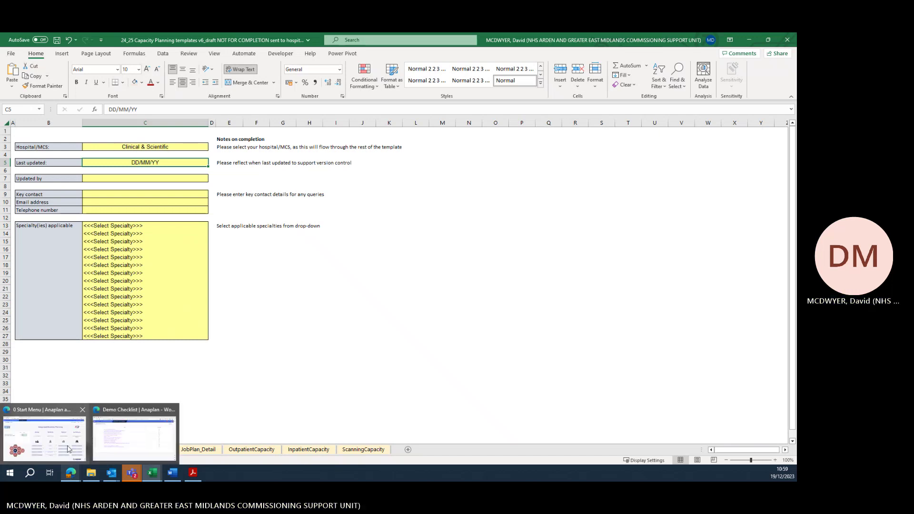
click(28, 434)
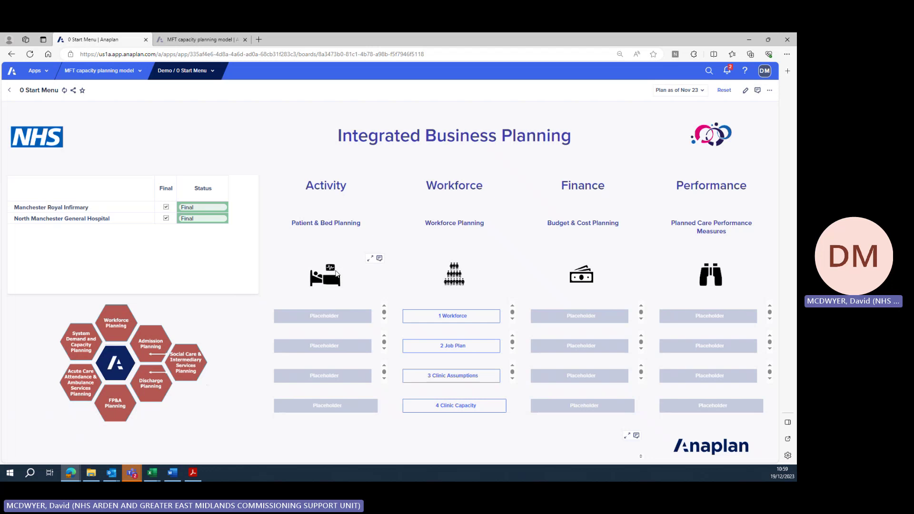
click(425, 318)
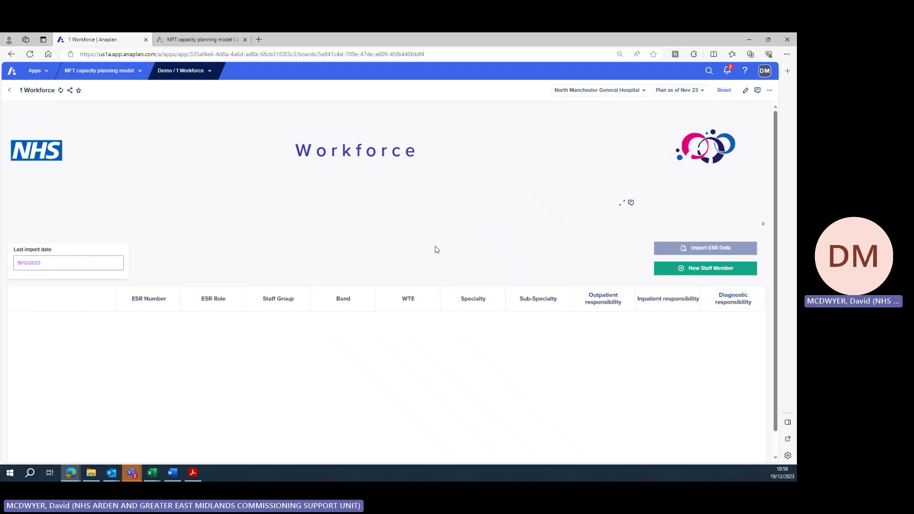
click(662, 92)
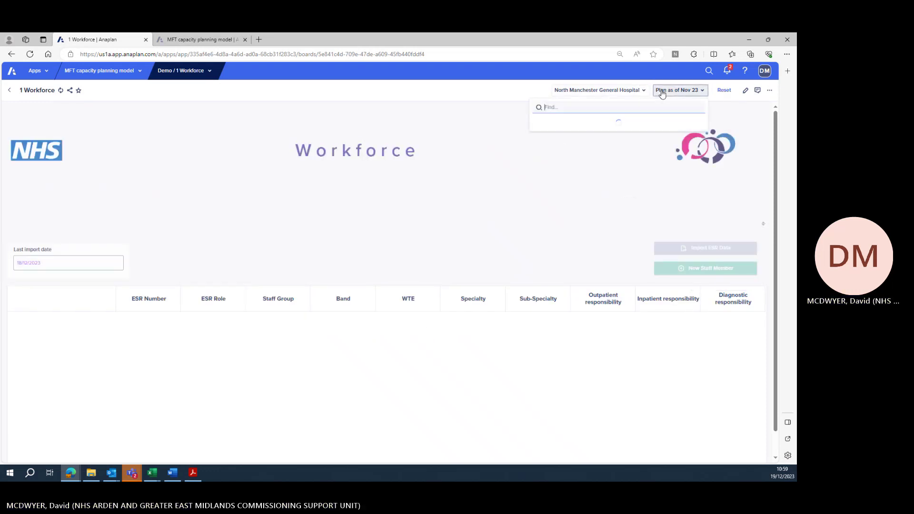
click(594, 137)
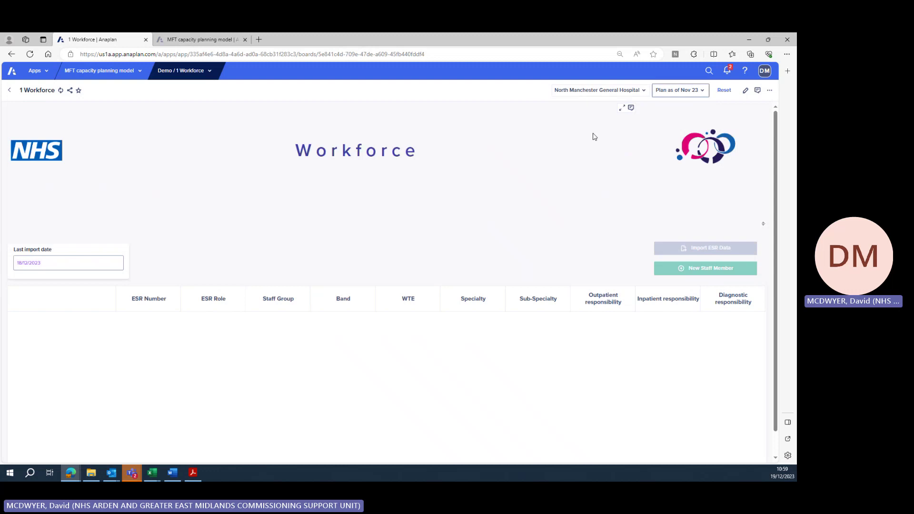
click(593, 91)
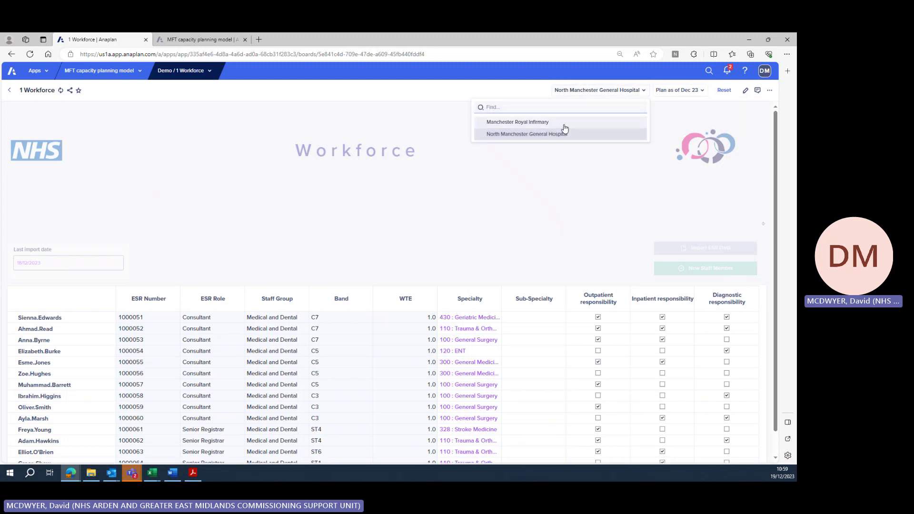
click(552, 137)
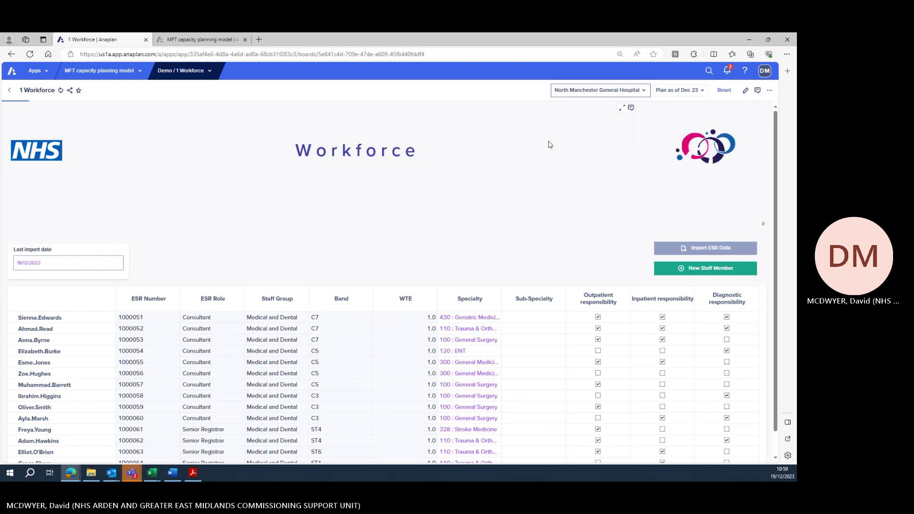
- Import the ESR data into the Workforce page and review the staff list through to its last row
click(678, 251)
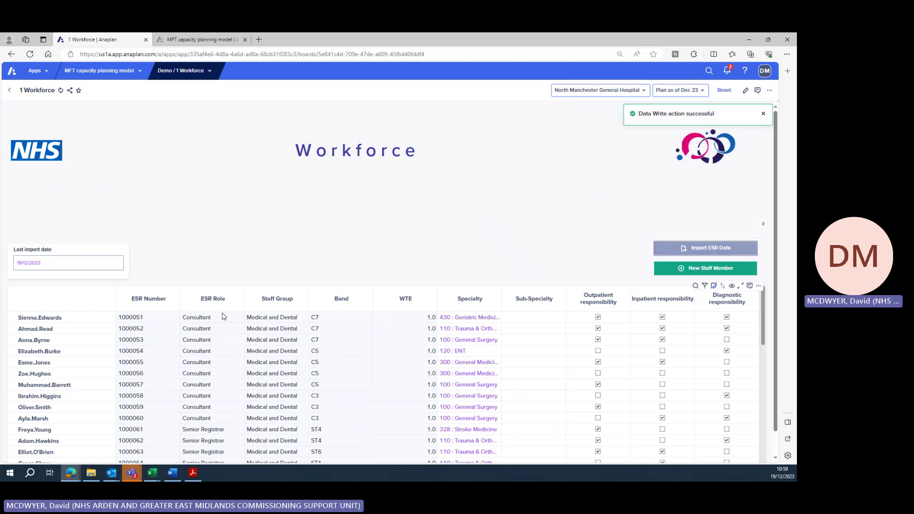
scroll(107, 390, down, 10)
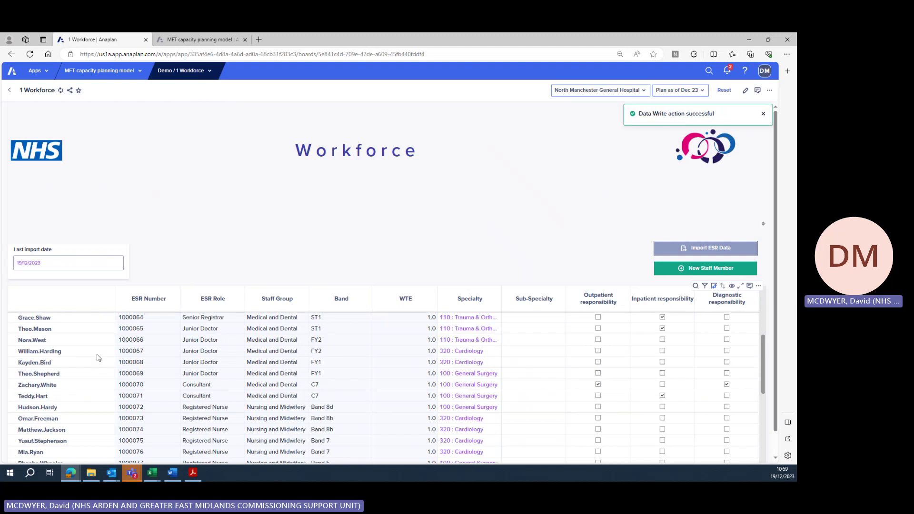
scroll(98, 354, down, 2)
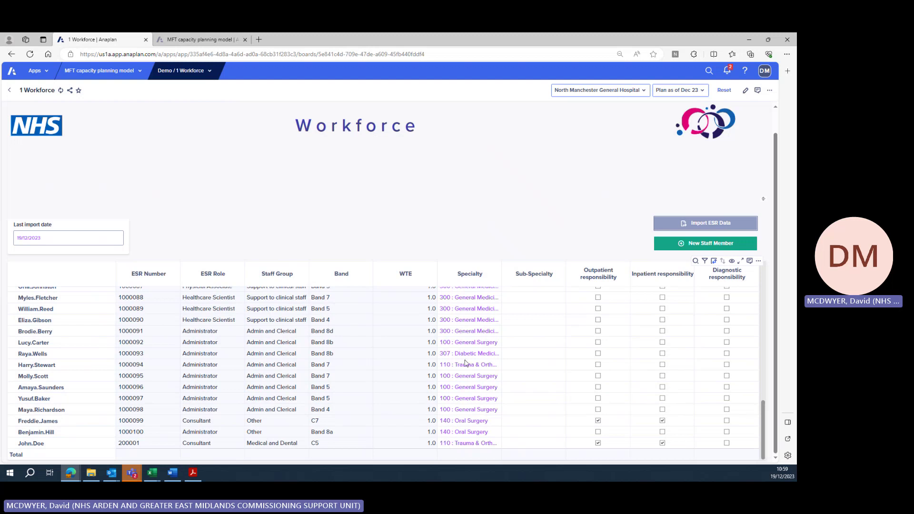
scroll(470, 365, up, 10)
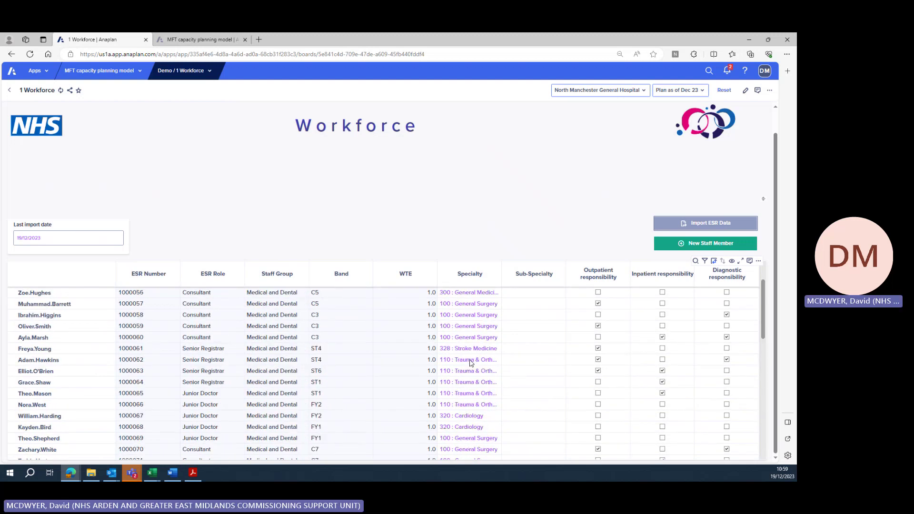
scroll(470, 361, up, 1)
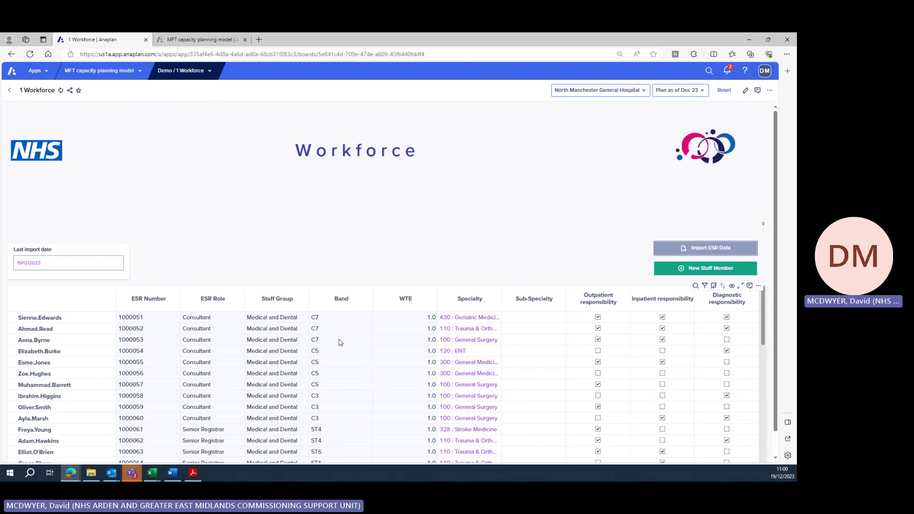
- Set the specialty of the first staff member in the Workforce list to 120 : ENT
click(497, 319)
click(496, 319)
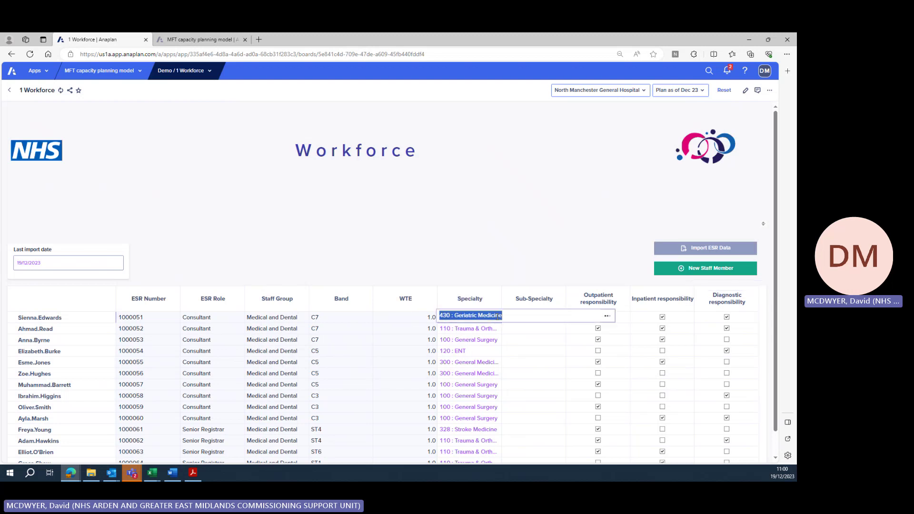
scroll(512, 357, up, 3)
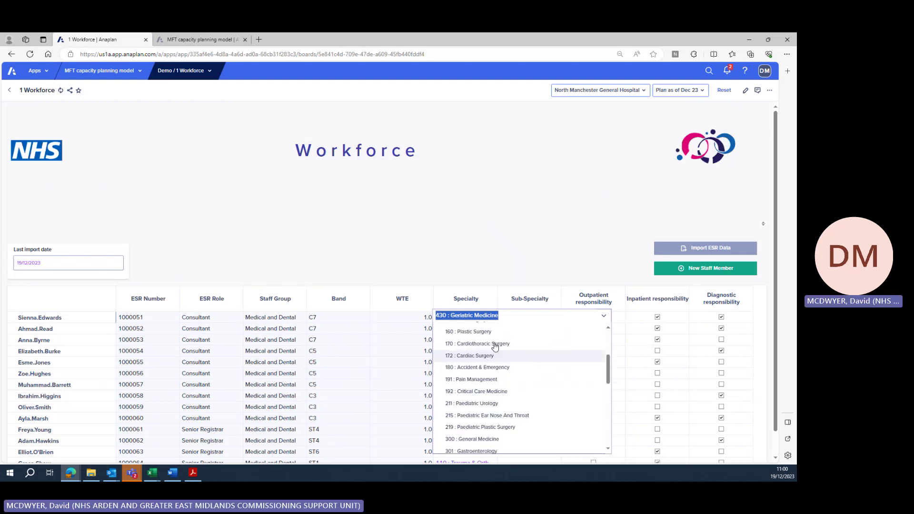
scroll(495, 346, up, 2)
click(493, 344)
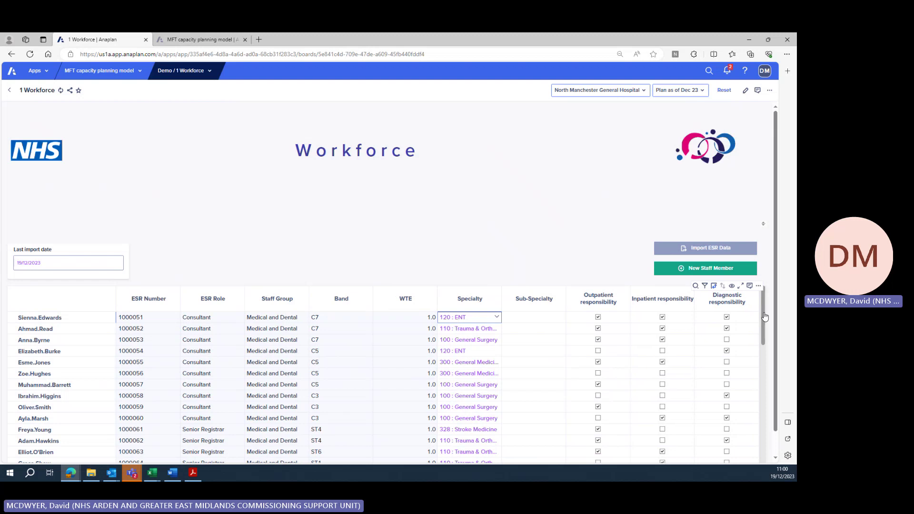
- Start a new staff member record, entering the name and ESR number and choosing North Manchester General Hospital as the site
scroll(775, 321, down, 1)
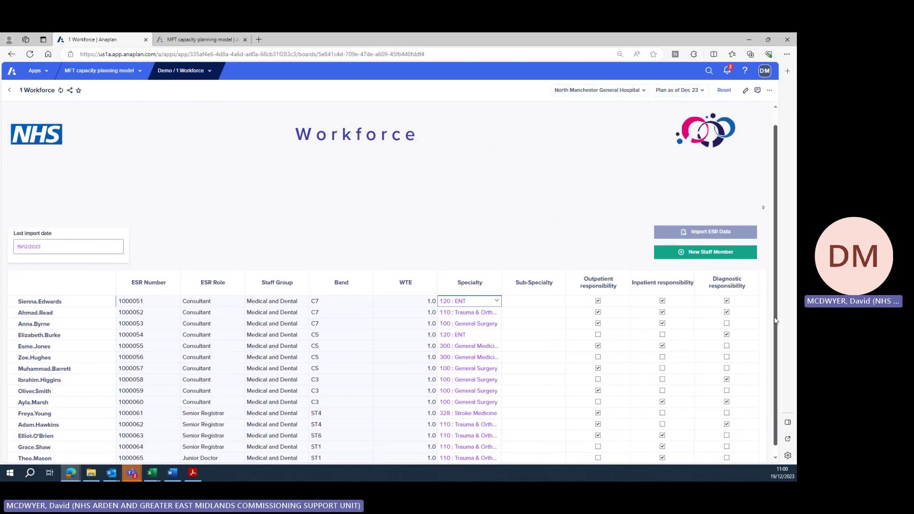
scroll(775, 320, down, 1)
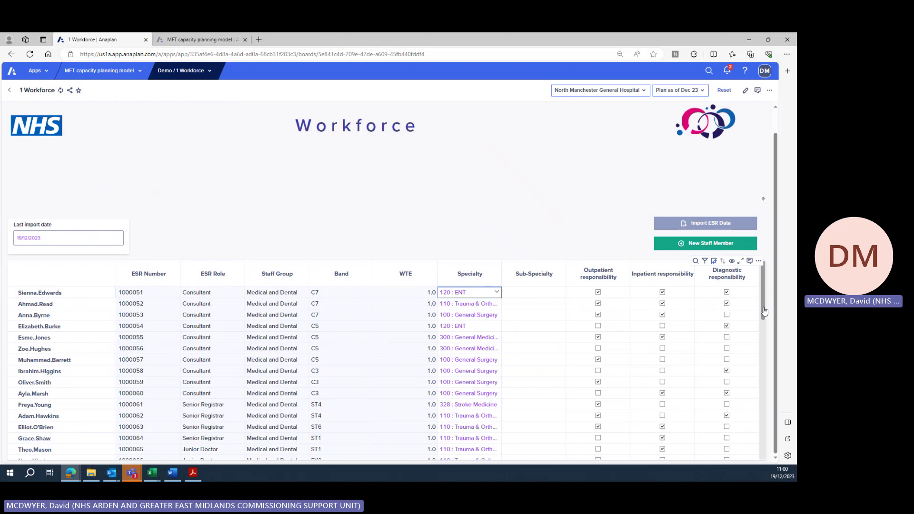
drag(763, 311, 760, 442)
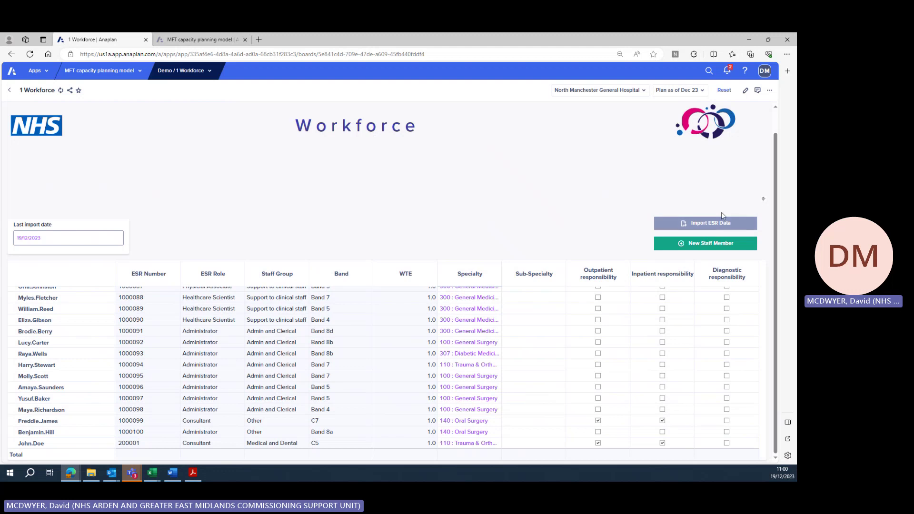
click(694, 244)
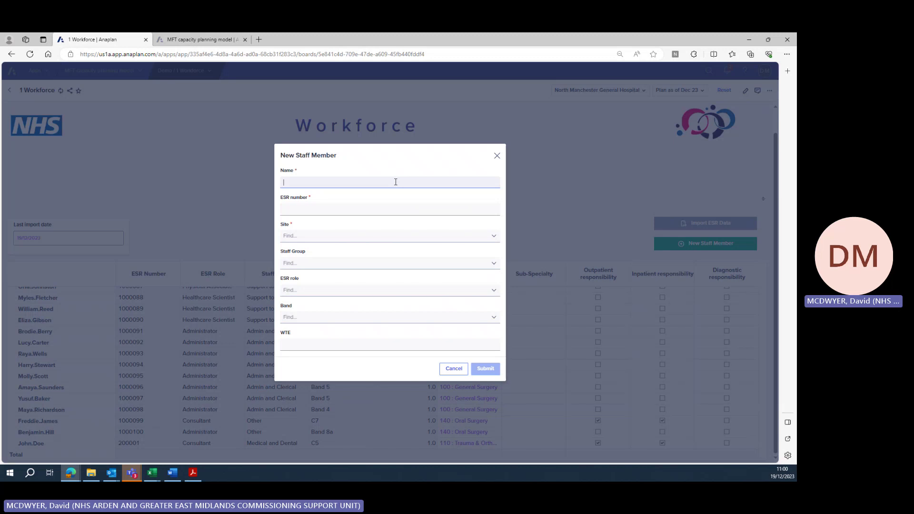
text(Mouse)
key(Tab)
text(300001)
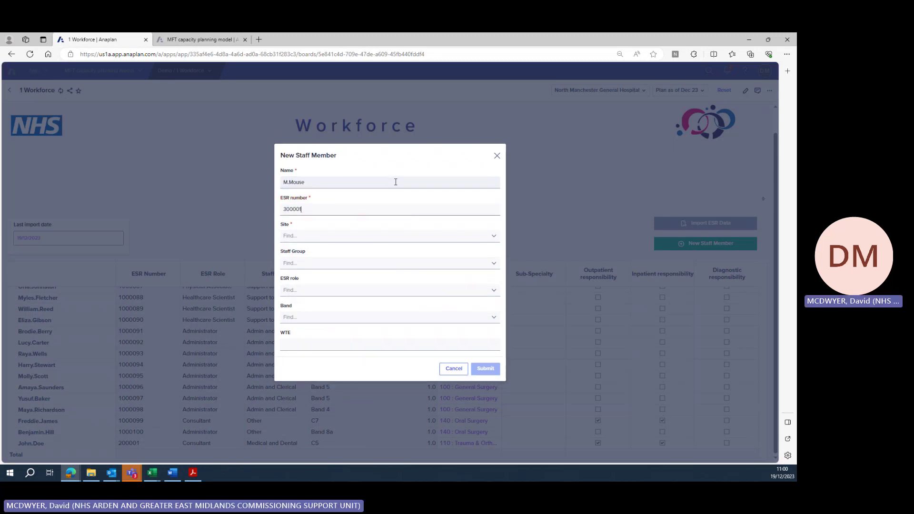
click(429, 236)
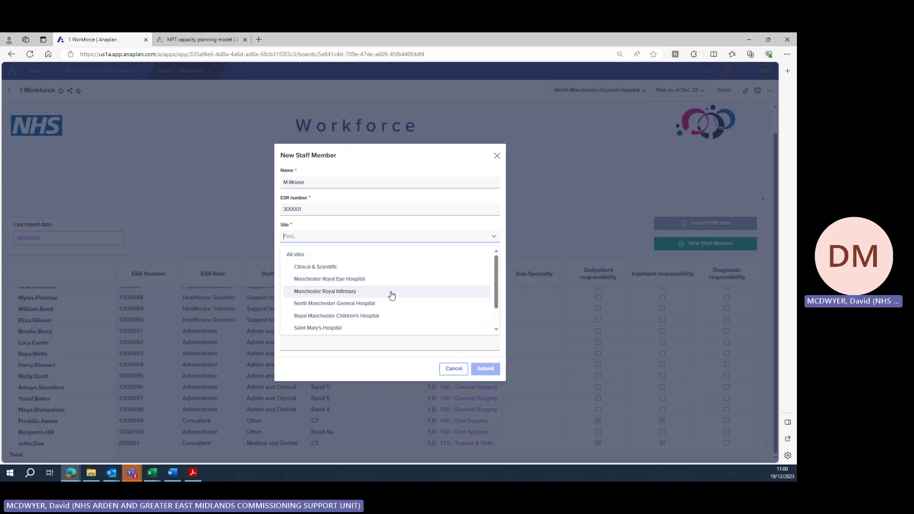
click(379, 303)
- Set the new staff member's staff group to Medical and Dental, ESR role to Consultant, band to C5 and WTE to 1
click(340, 263)
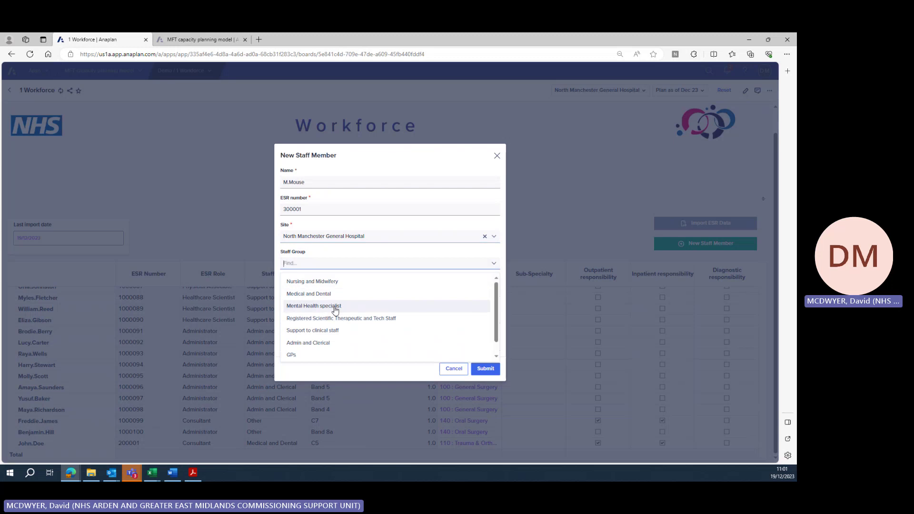
click(335, 294)
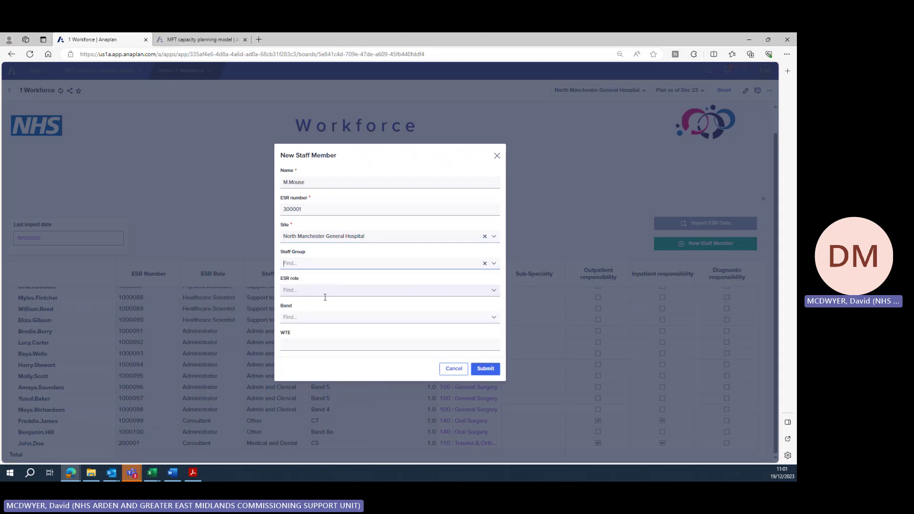
click(320, 292)
click(313, 315)
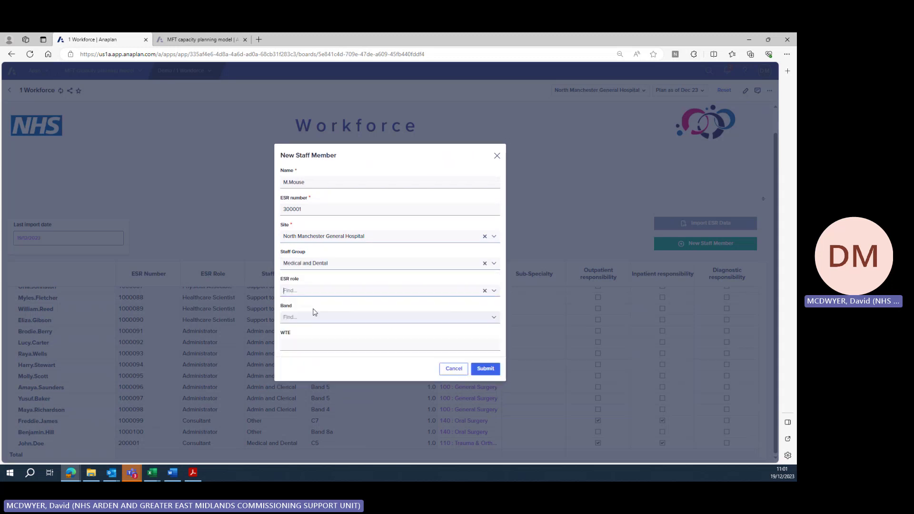
click(315, 318)
scroll(319, 377, down, 3)
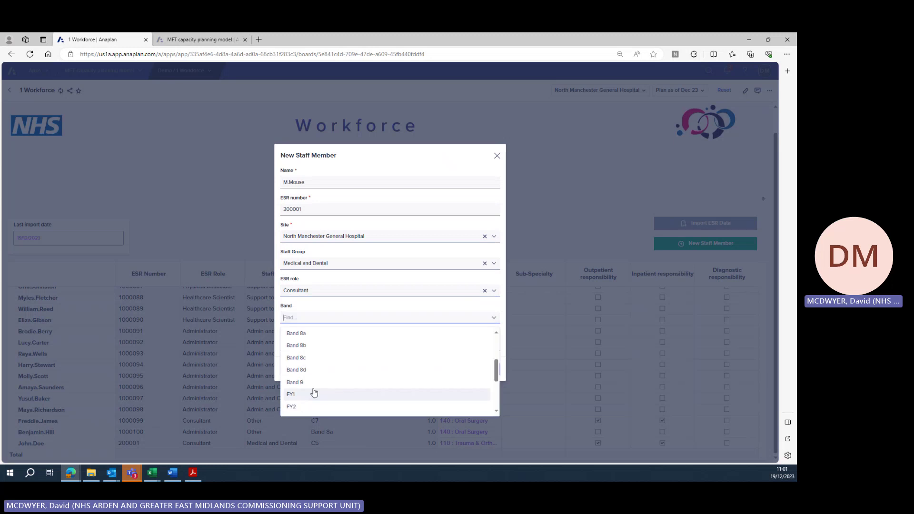
scroll(302, 397, down, 3)
click(302, 384)
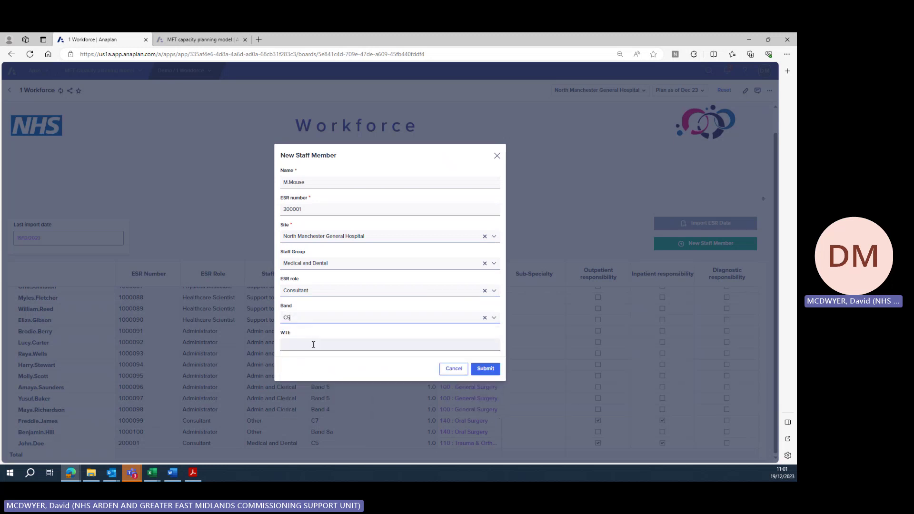
click(314, 343)
text(1)
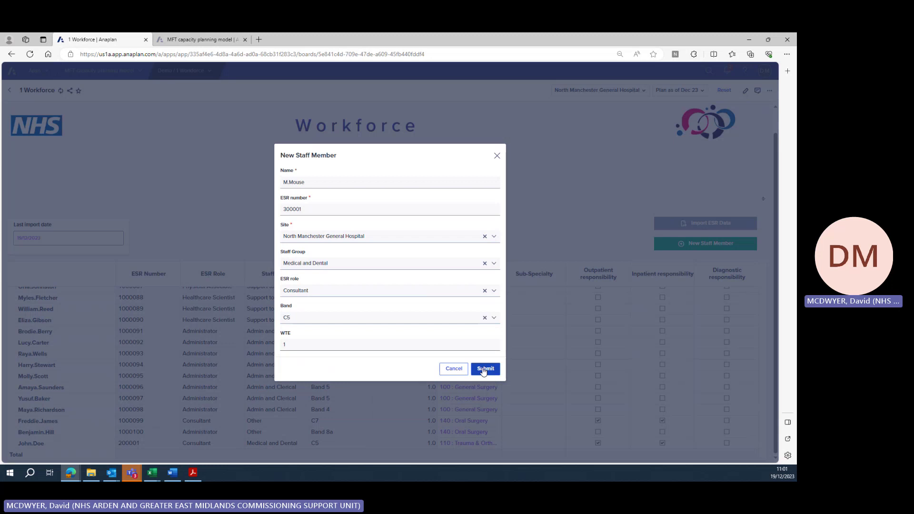
- Submit the new staff member with a 2 appended to the name
click(485, 369)
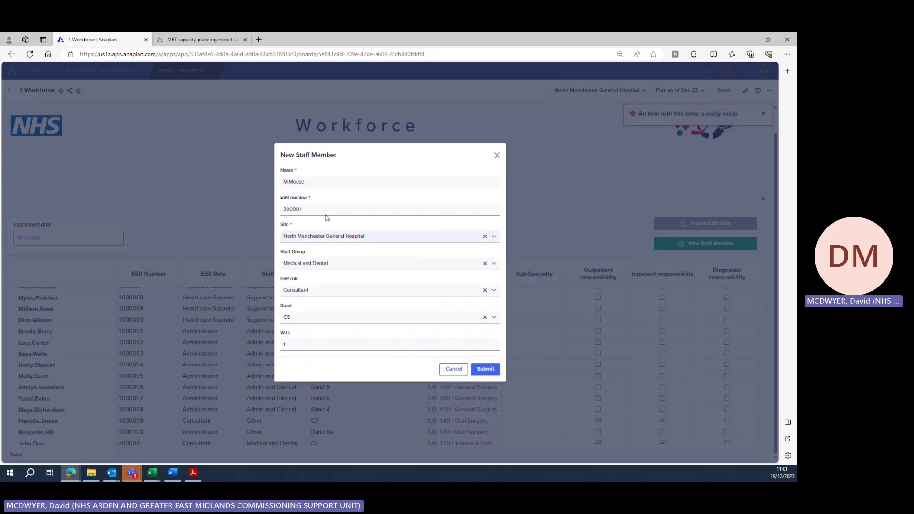
click(310, 181)
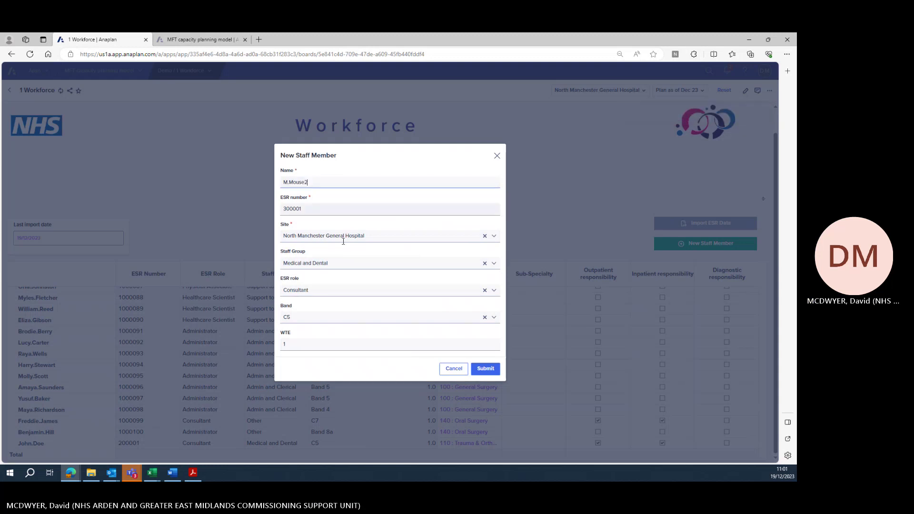
click(486, 369)
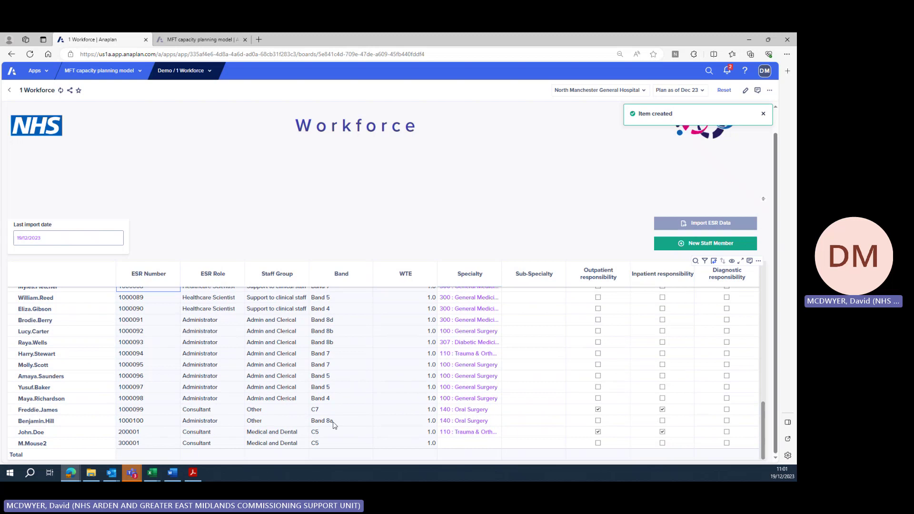
- Give the new staff member the 110 : Trauma & Orthopaedics specialty and tick outpatient and inpatient responsibility
click(478, 443)
click(496, 445)
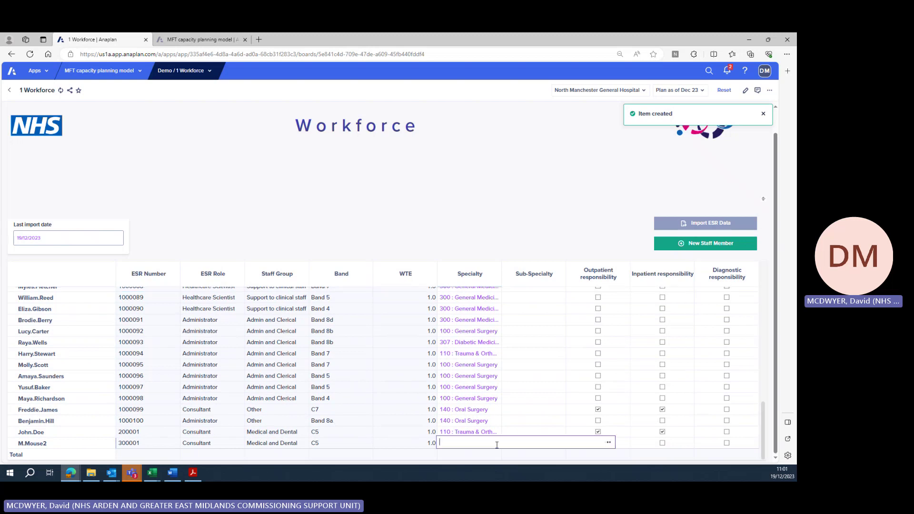
click(482, 165)
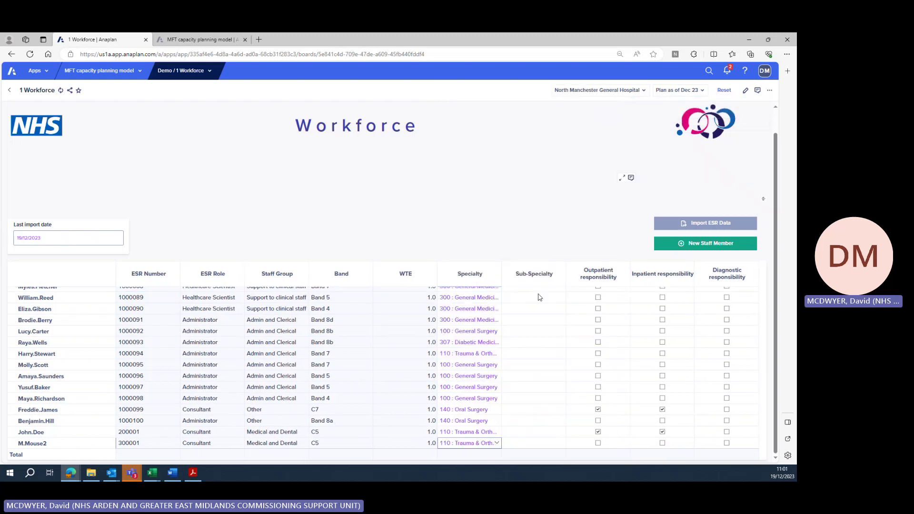
click(598, 443)
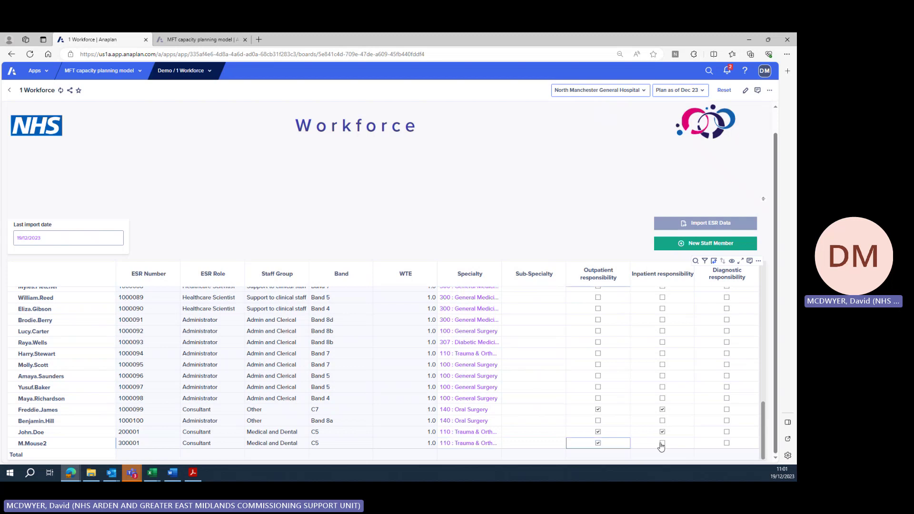
click(662, 443)
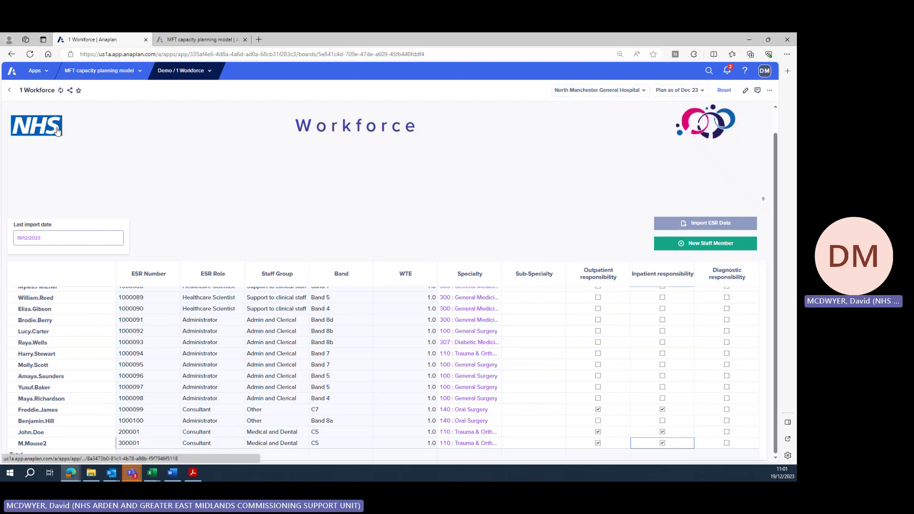
- Return to the start menu, open the 2 Job Plan page and review the consultants list down to the newly added staff member
click(56, 131)
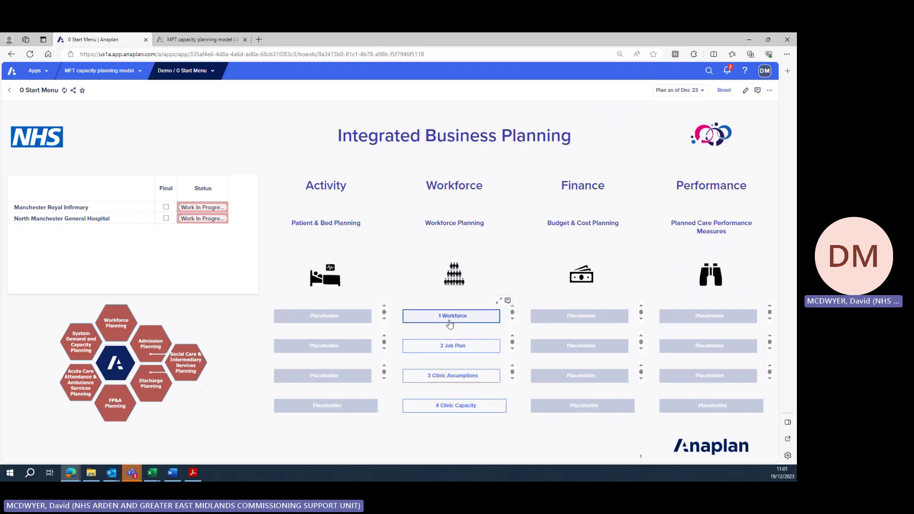
click(445, 347)
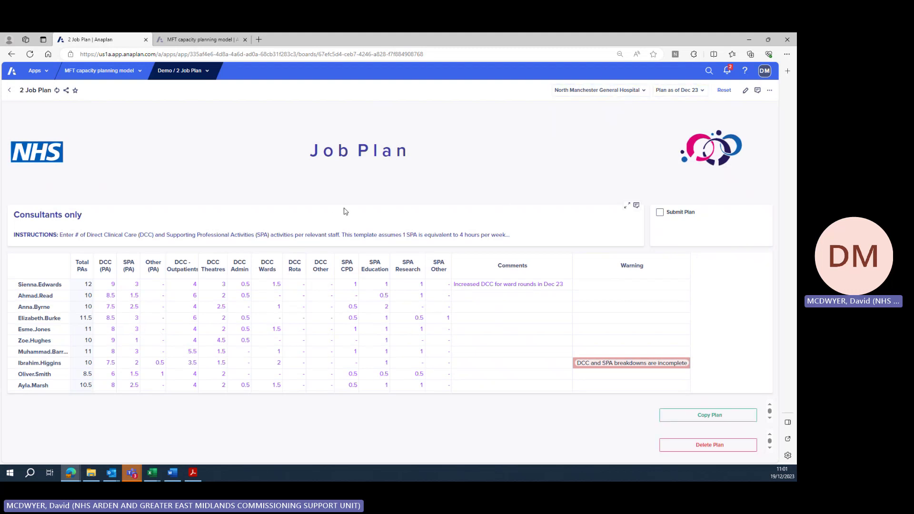
scroll(48, 335, down, 2)
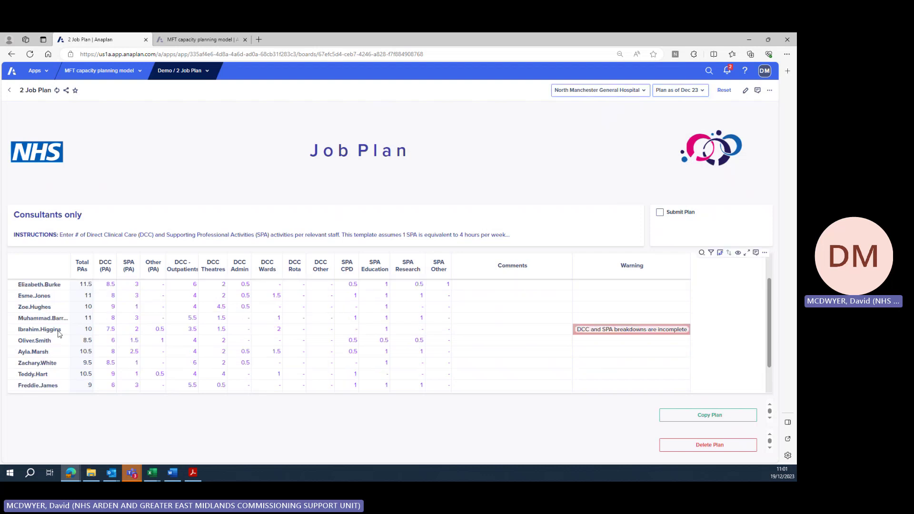
scroll(67, 307, up, 2)
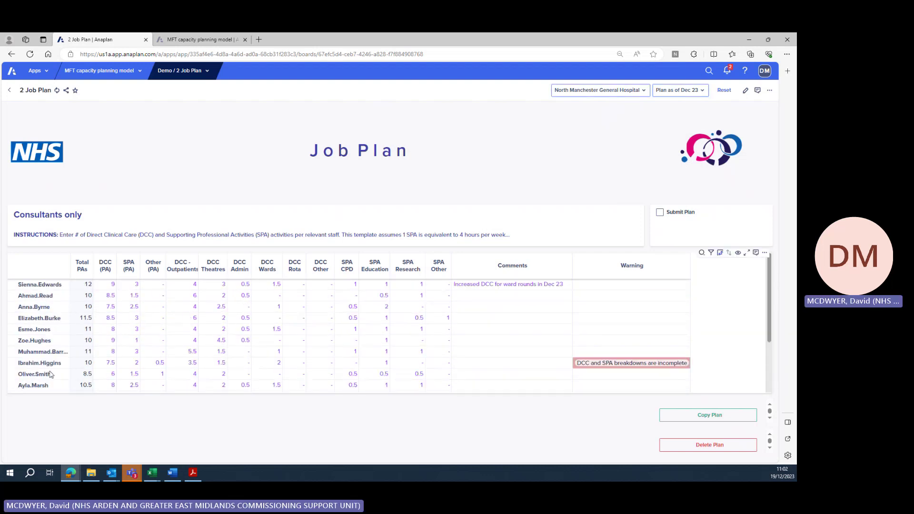
scroll(55, 348, down, 3)
scroll(53, 342, up, 3)
scroll(55, 333, down, 3)
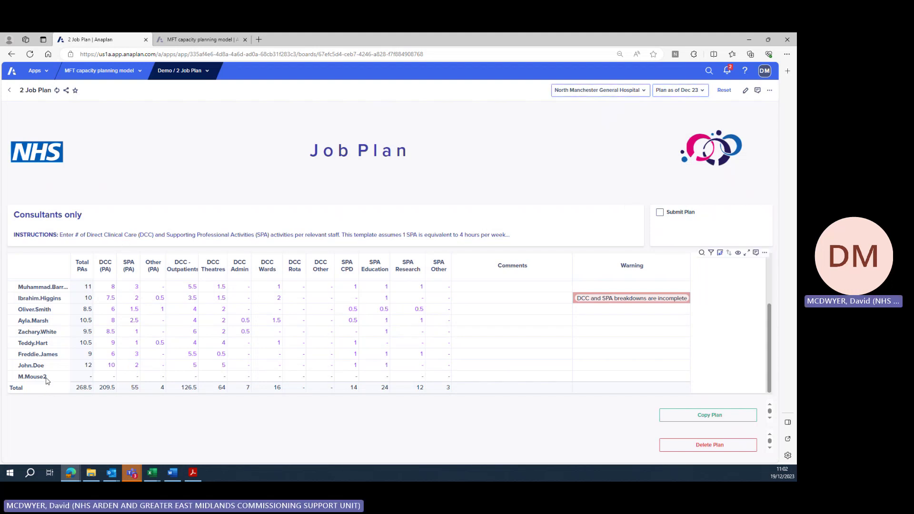
- Set the new consultant's DCC (PA) to 10 and SPA (PA) to 4 in the job plan
click(105, 379)
text(10)
key(Tab)
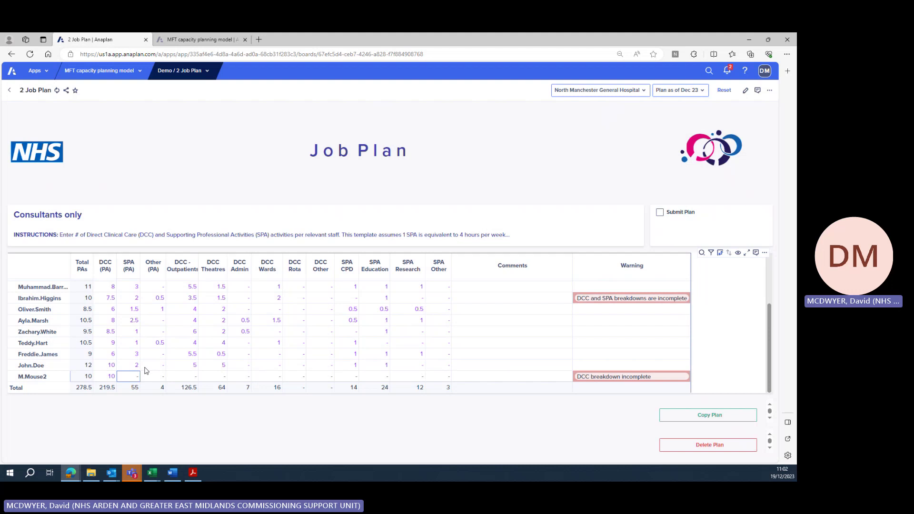
text(4)
key(Tab)
- Add the comment "Agency staff onboarded Dec 23" to the new consultant's job plan row
click(534, 379)
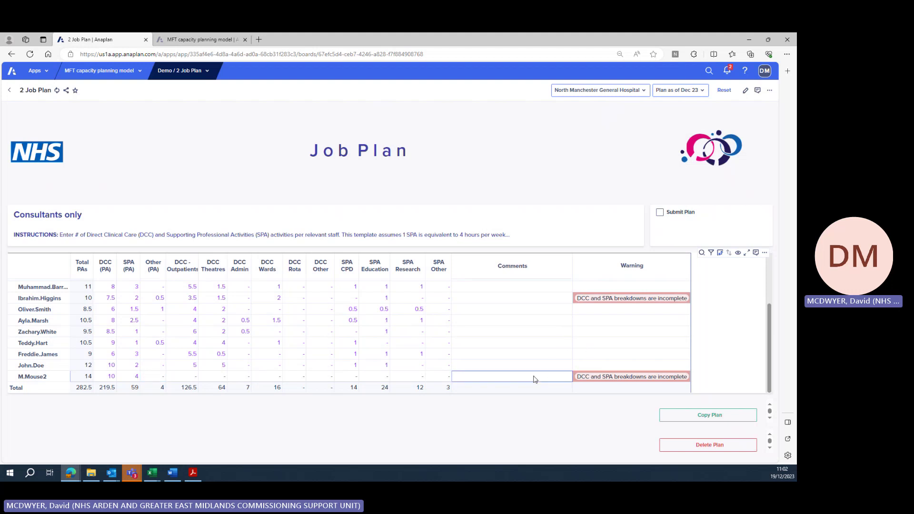
text(Agency st)
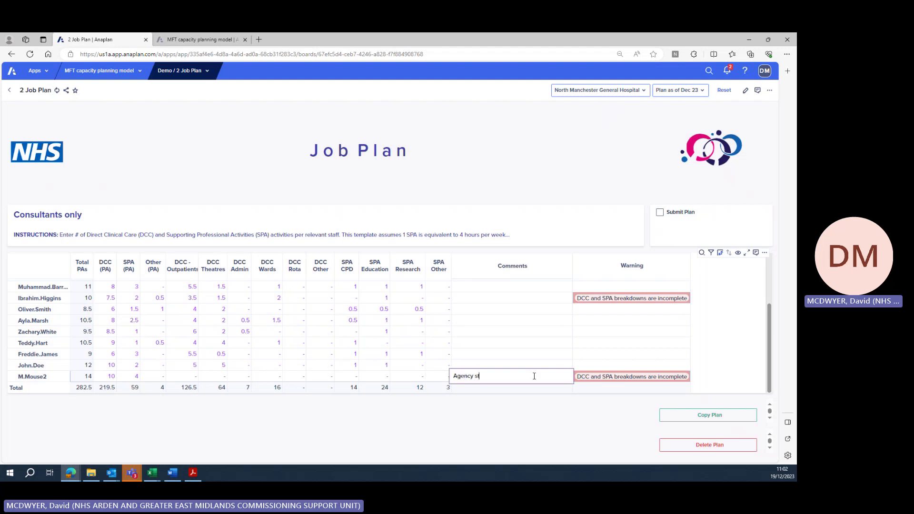
text(aff onboarded Dec 23)
key(Return)
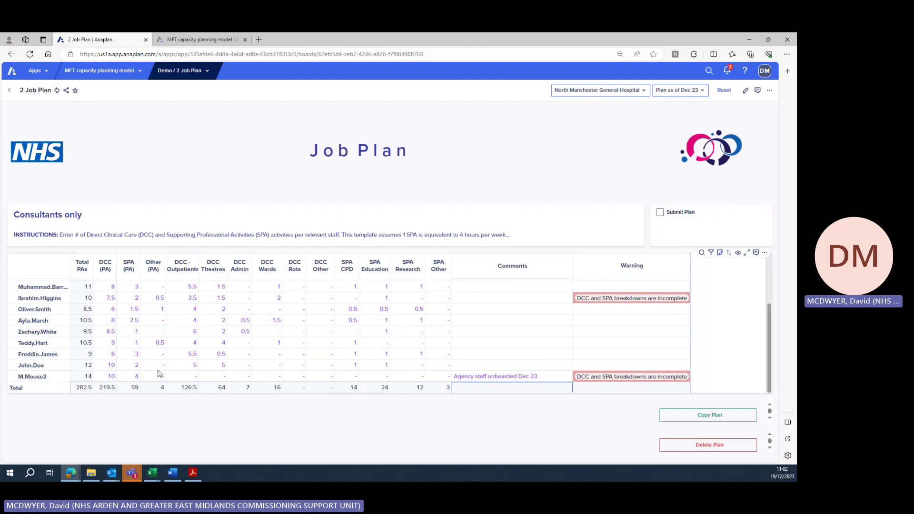
- Break down the new consultant's DCC activities as 6 Outpatients, 3 Theatres and 1 Admin
click(194, 378)
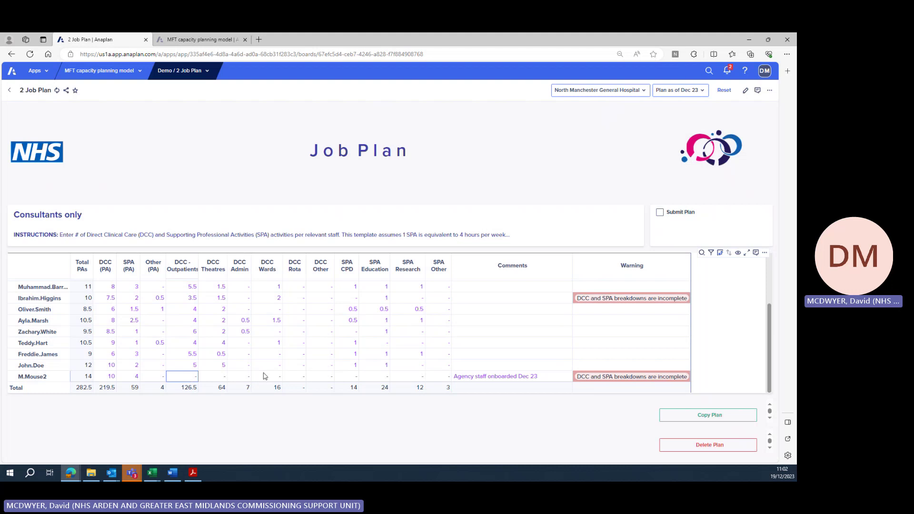
text(6)
key(Tab)
text(3)
key(Tab)
text(1)
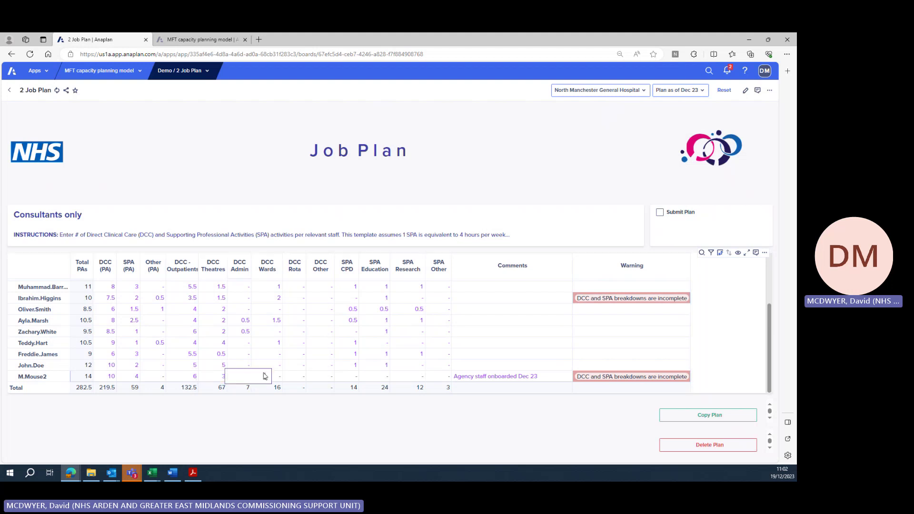
key(Tab)
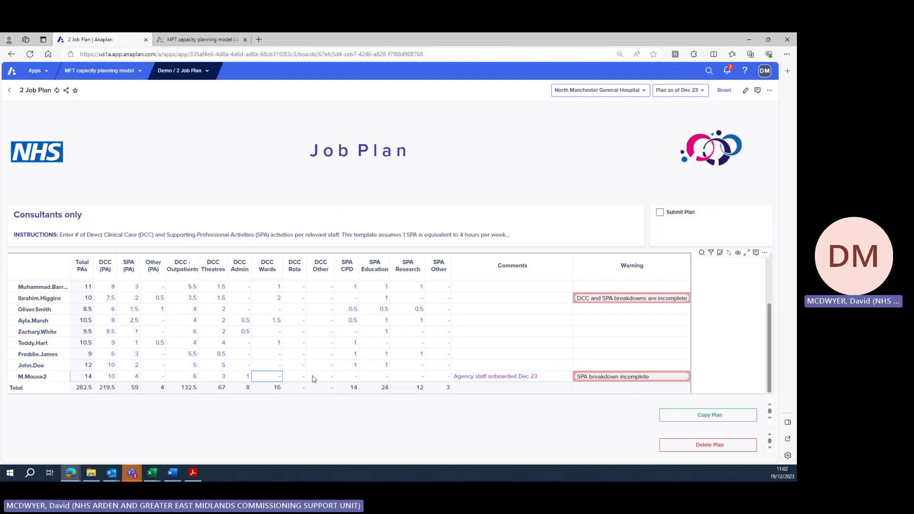
- Break down the new consultant's SPA activities as 2 CPD and 2 Education
click(349, 379)
text(2)
key(Tab)
text(2)
key(Tab)
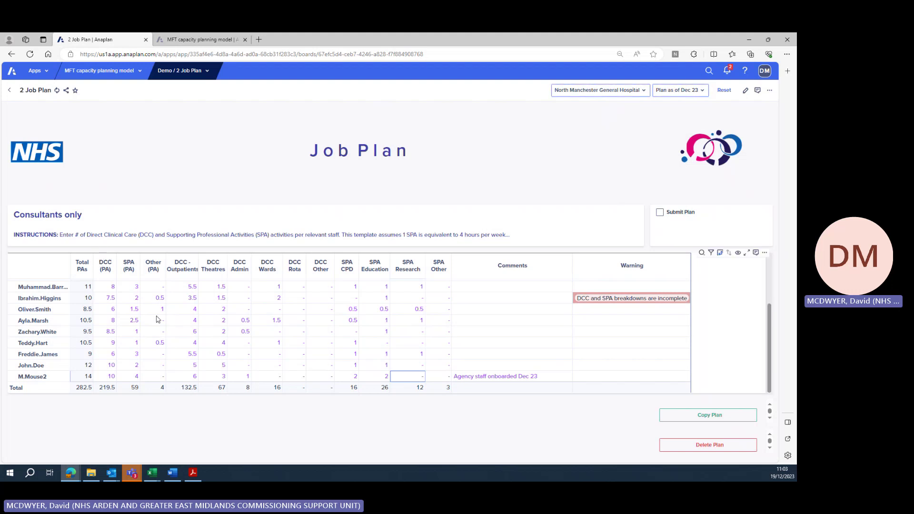
- Show the cell history for all days of the first consultant's DCC Wards value
scroll(152, 312, up, 3)
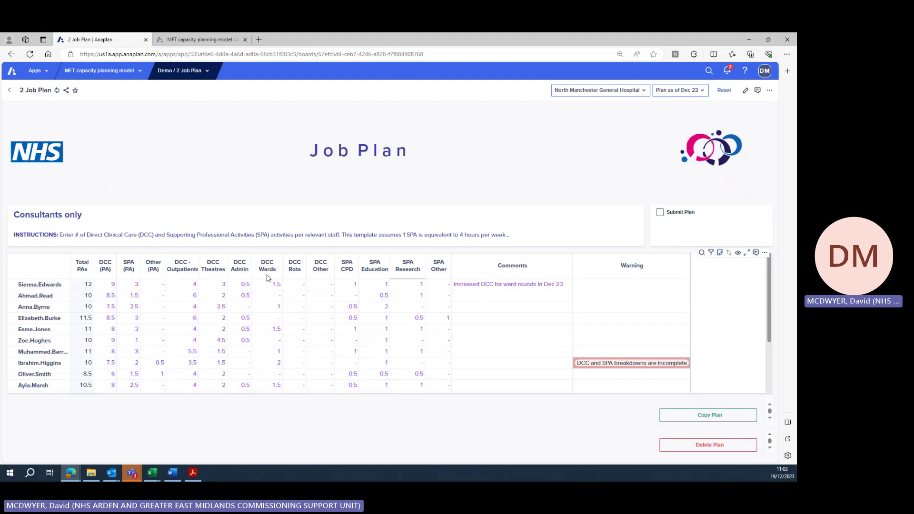
right_click(281, 285)
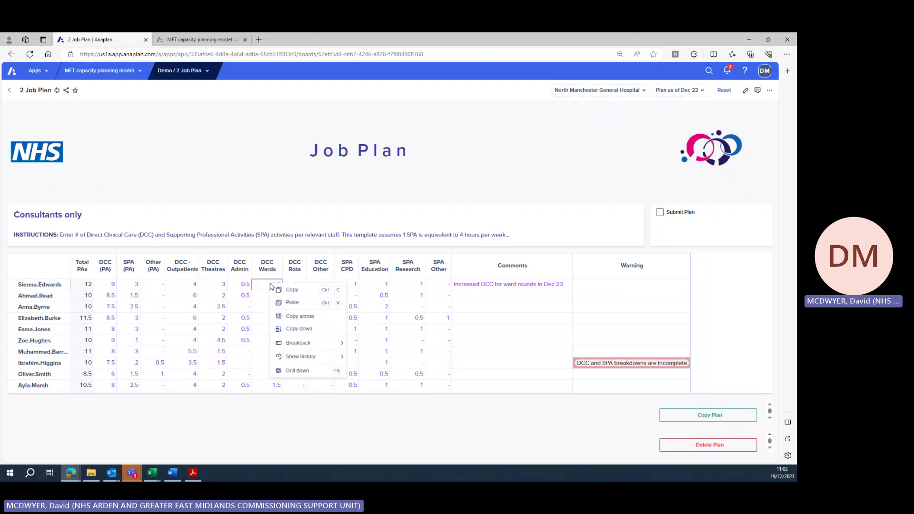
mouse_move(346, 360)
click(368, 397)
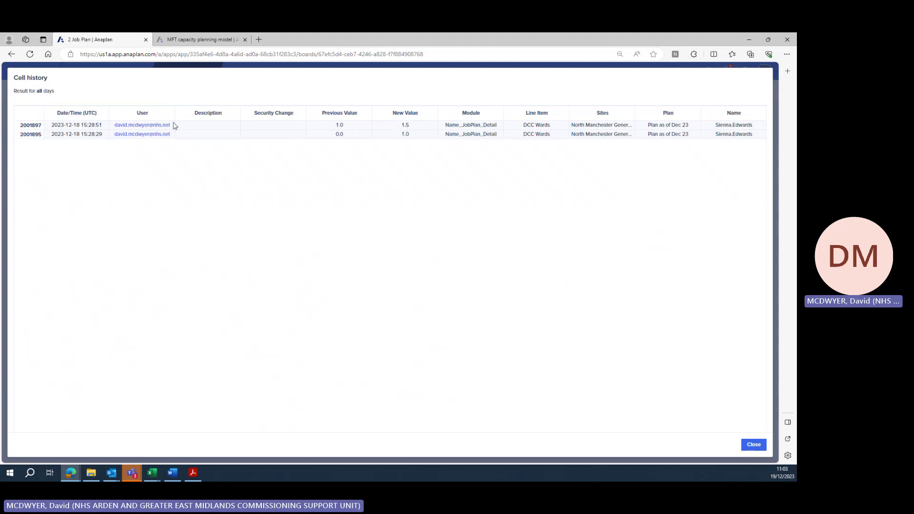
- Close the cell history and examine the consultants' rows in the Jan 24 job plan
click(752, 445)
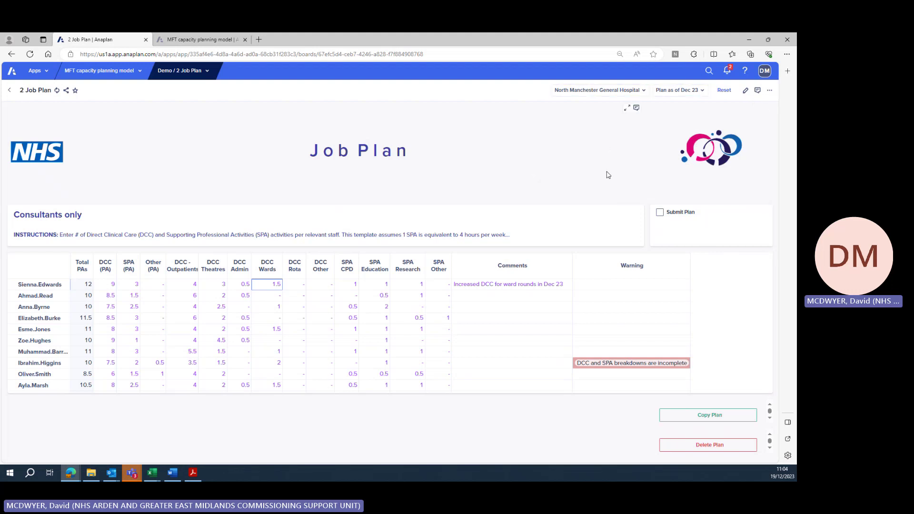
click(682, 96)
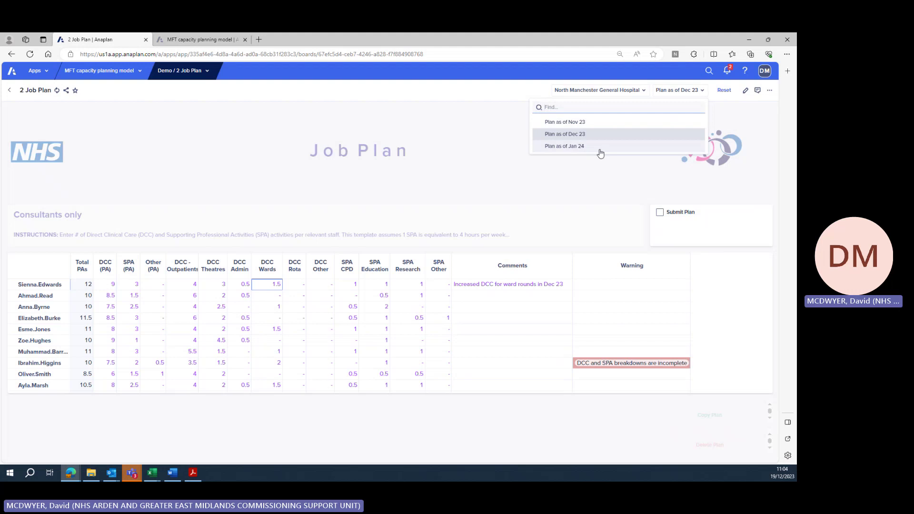
click(600, 146)
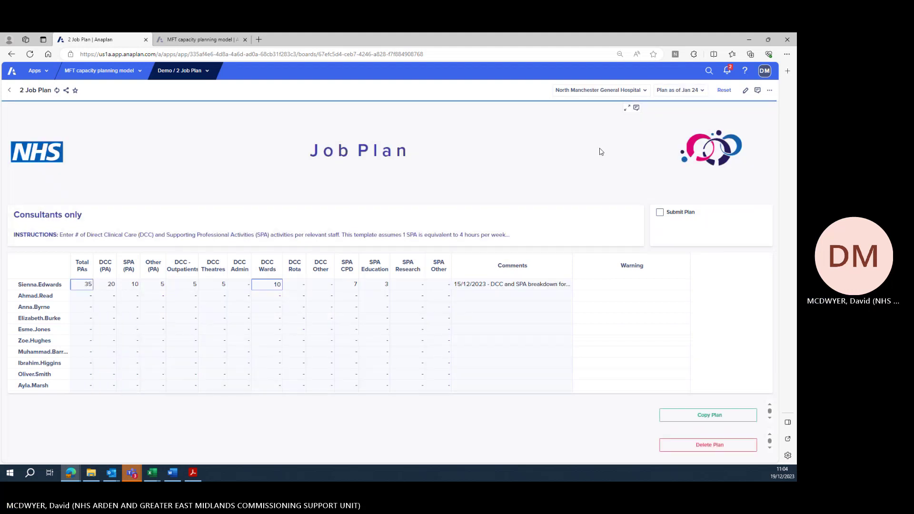
click(122, 310)
scroll(108, 326, down, 3)
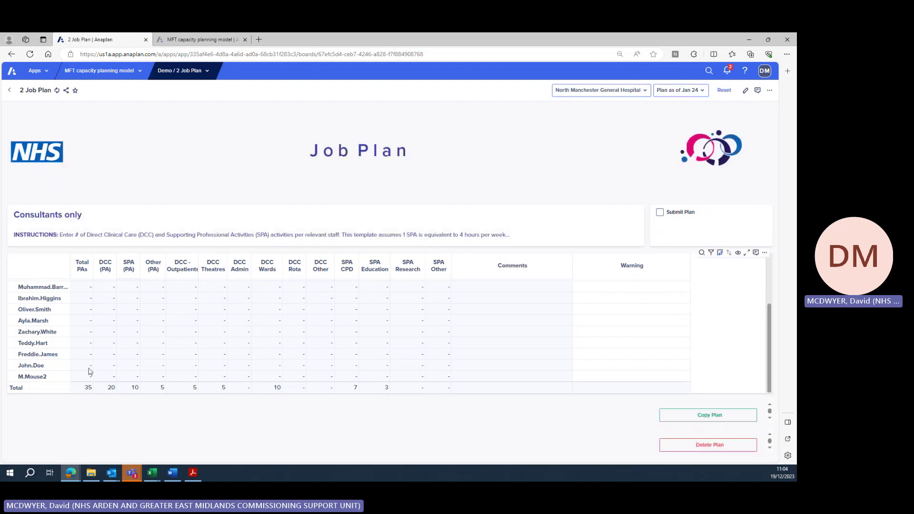
click(97, 309)
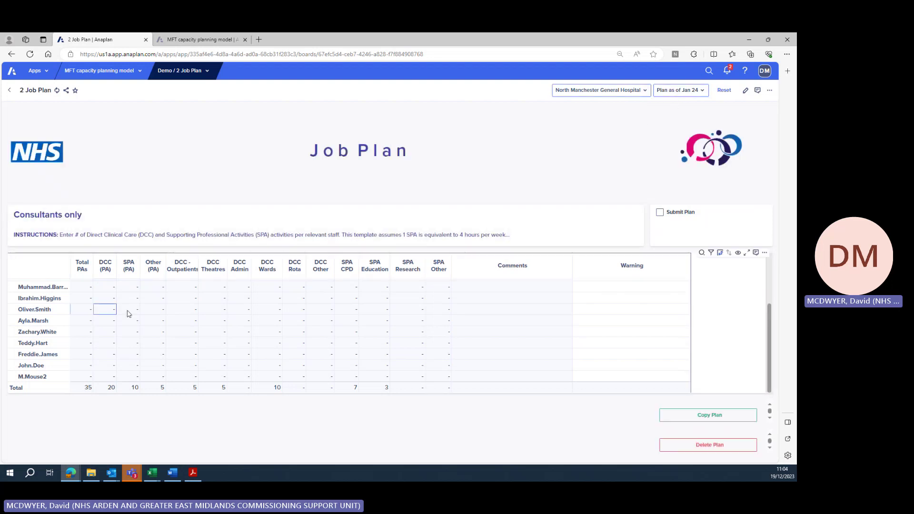
key(Down)
key(Down)
key(Down)
scroll(185, 338, up, 5)
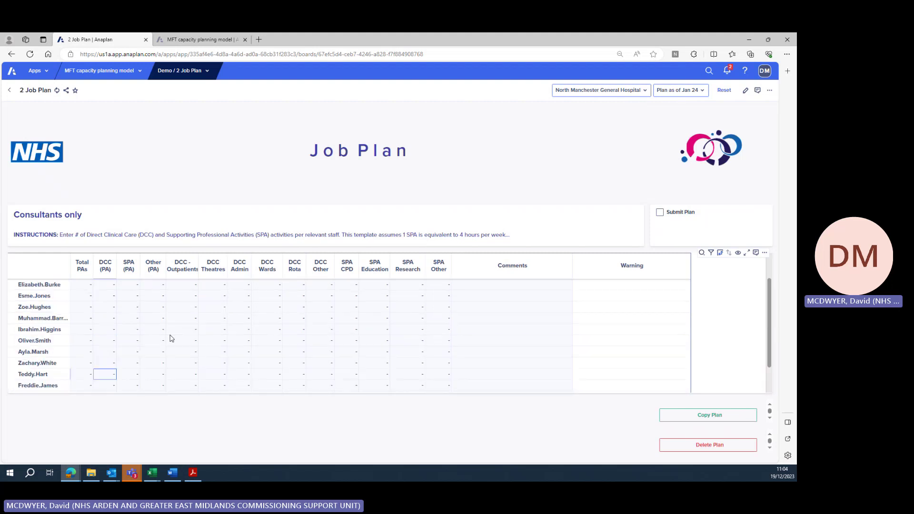
- Submit the Dec 23 job plan for North Manchester General Hospital and check its consultant cells
click(677, 90)
click(601, 138)
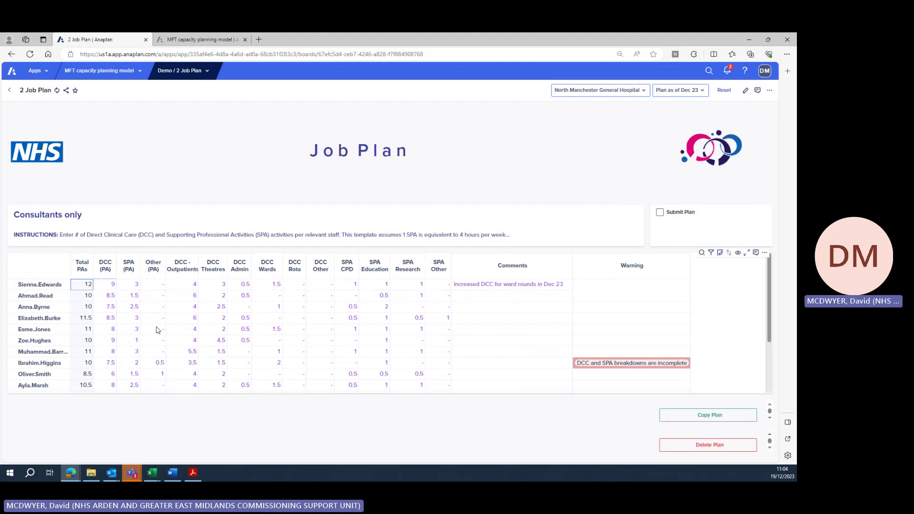
scroll(160, 318, down, 3)
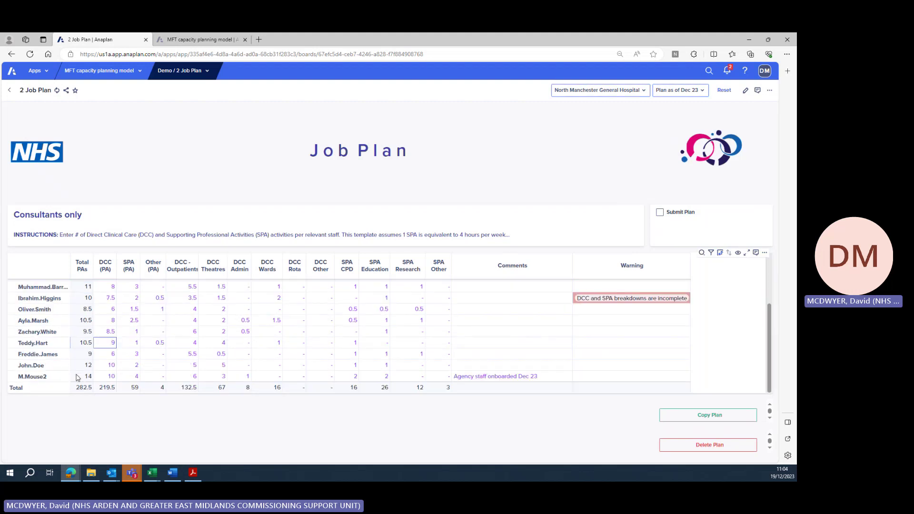
click(661, 214)
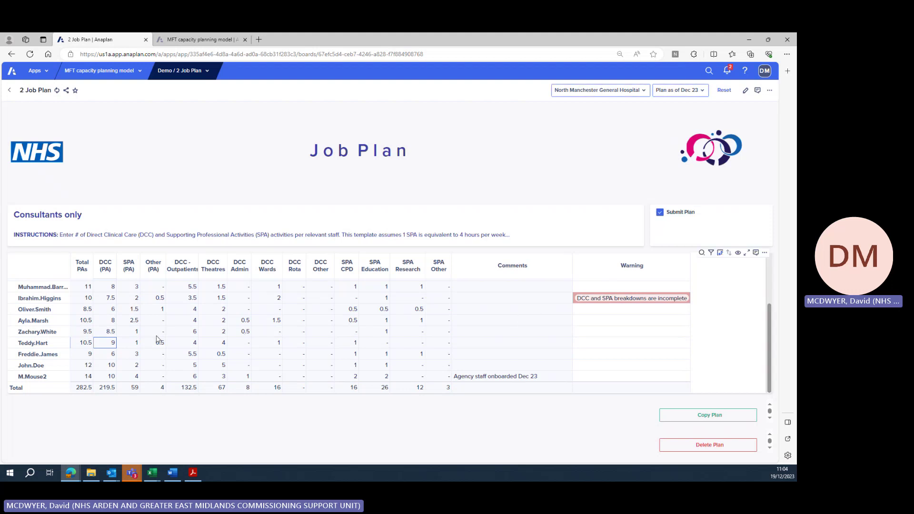
click(123, 335)
key(Down)
key(Down)
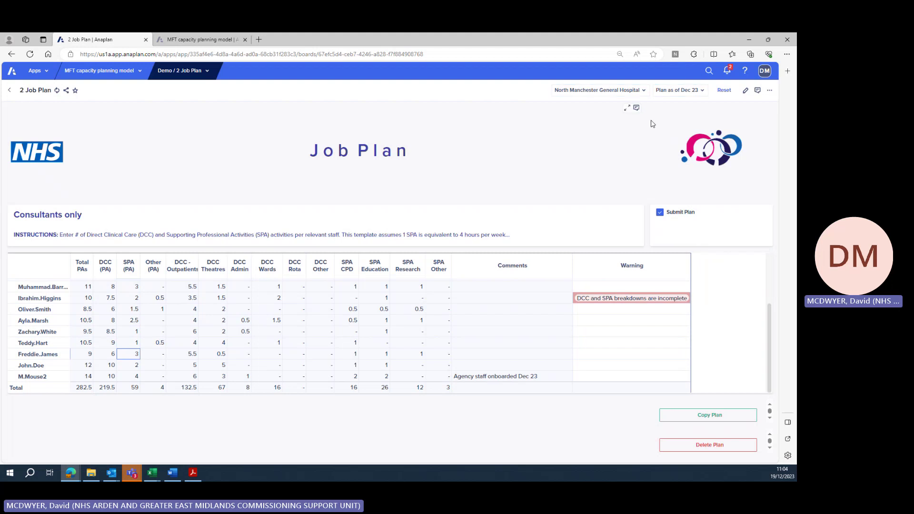
- In the Jan 24 plan, enter a DCC (PA) of 4 for the third-from-last consultant and clear it again
click(614, 133)
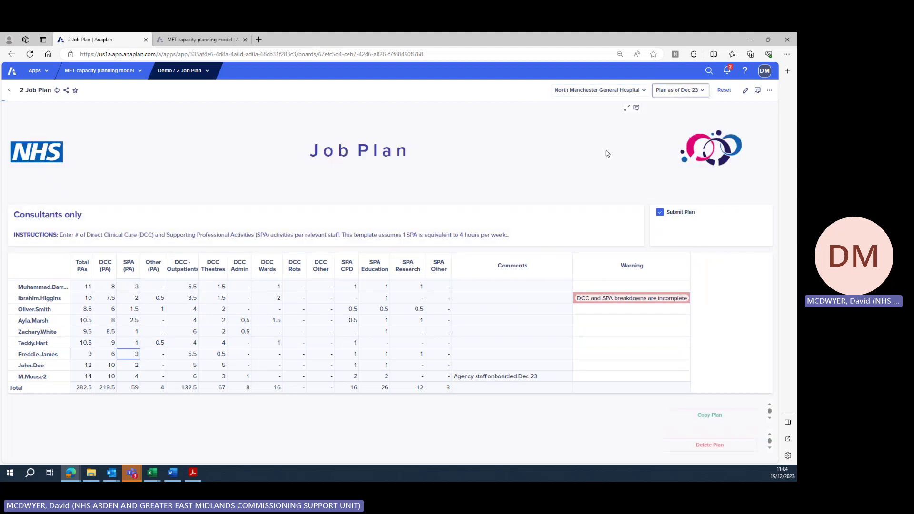
click(108, 355)
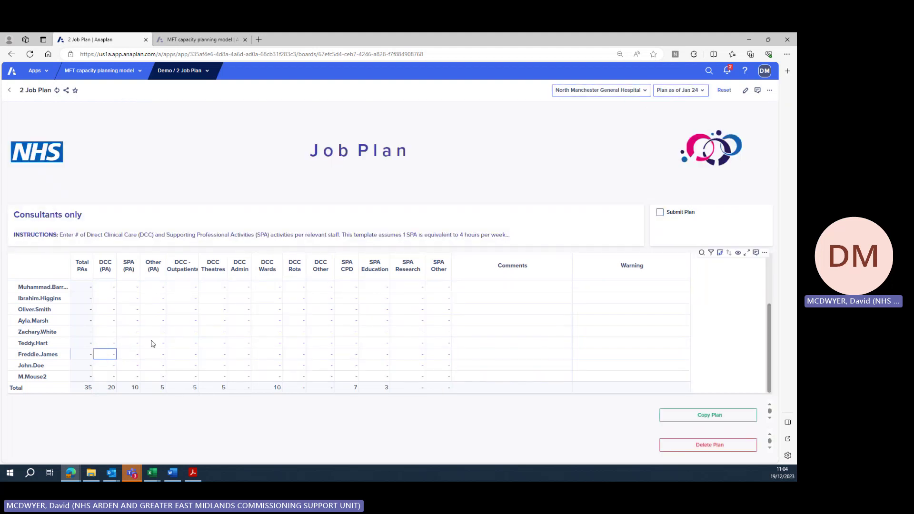
text(4)
key(Return)
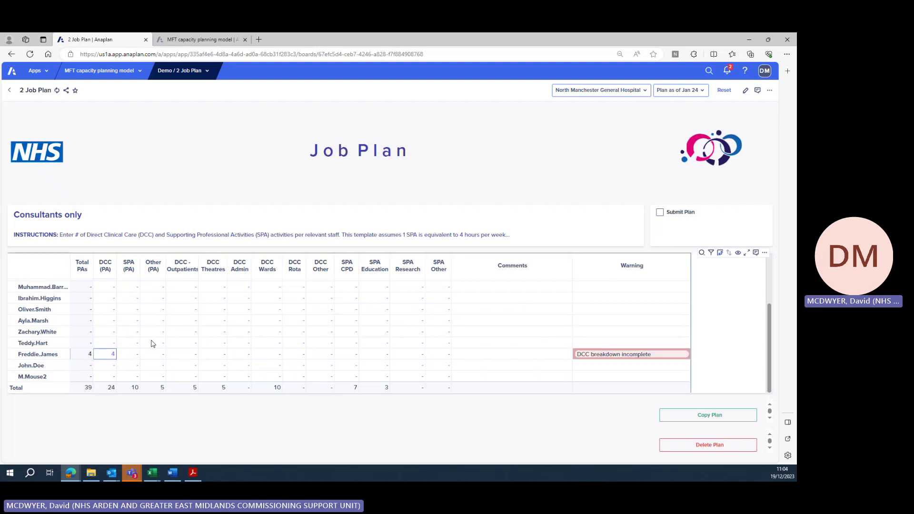
key(Delete)
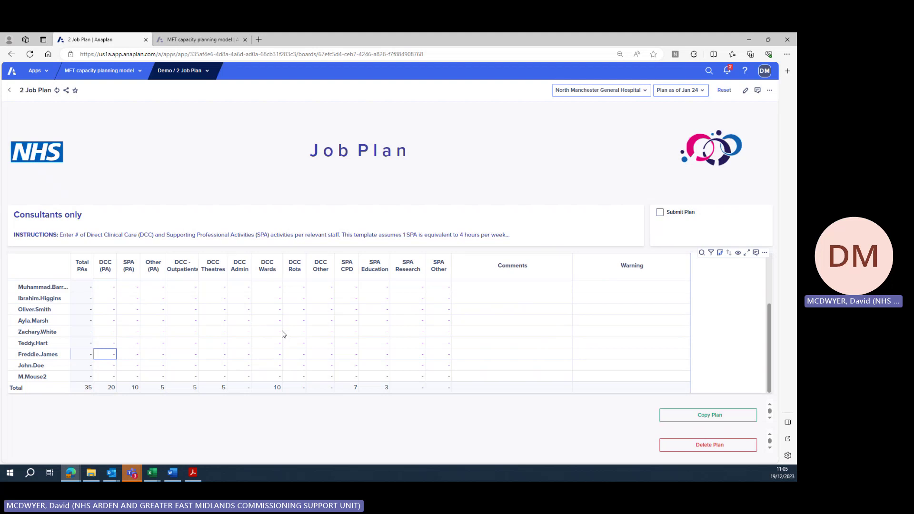
- Compare the Dec 23 plan with Jan 24, and copy the previous plan into Jan 24
click(690, 90)
click(608, 135)
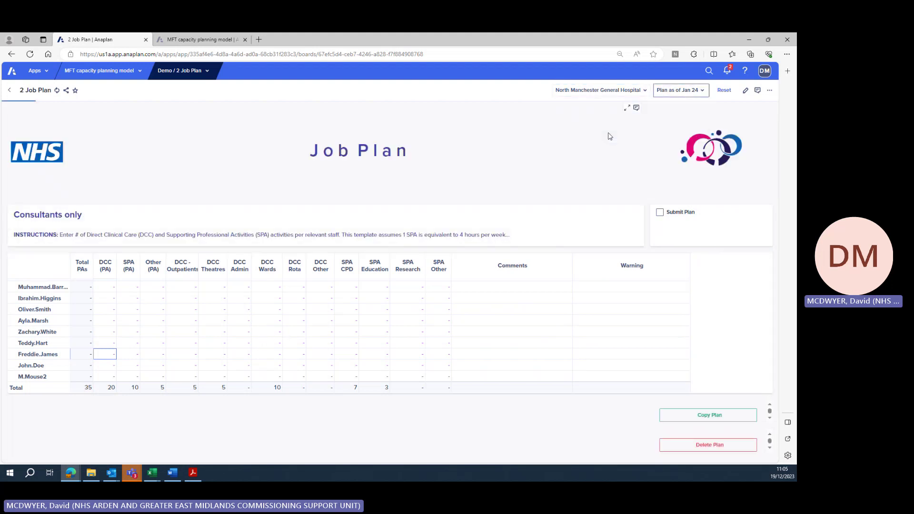
click(685, 95)
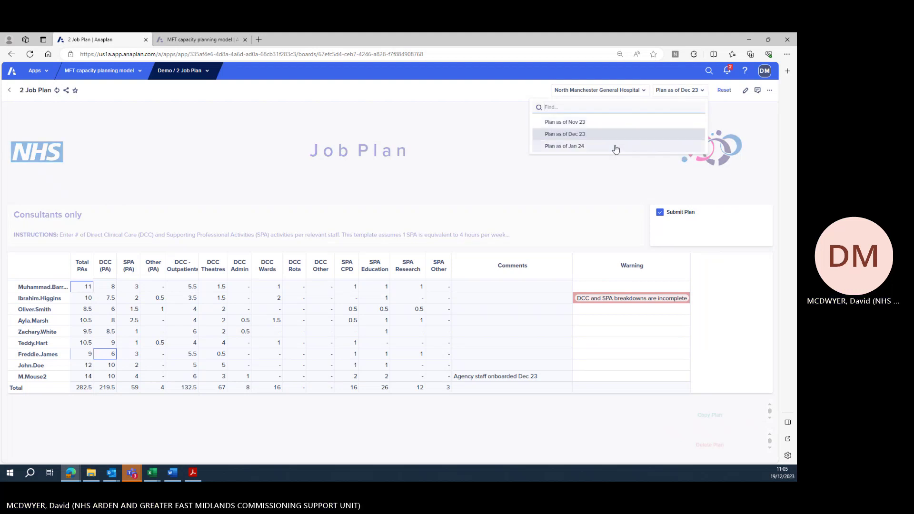
click(615, 145)
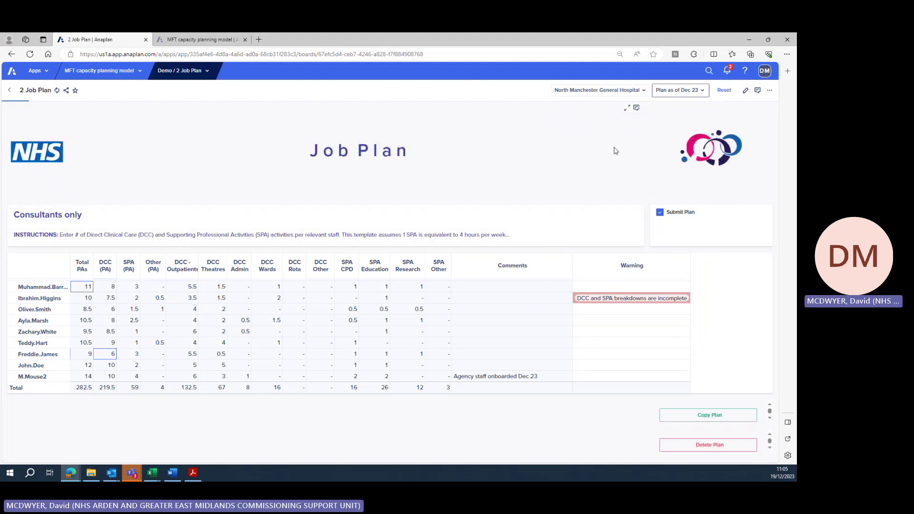
click(674, 418)
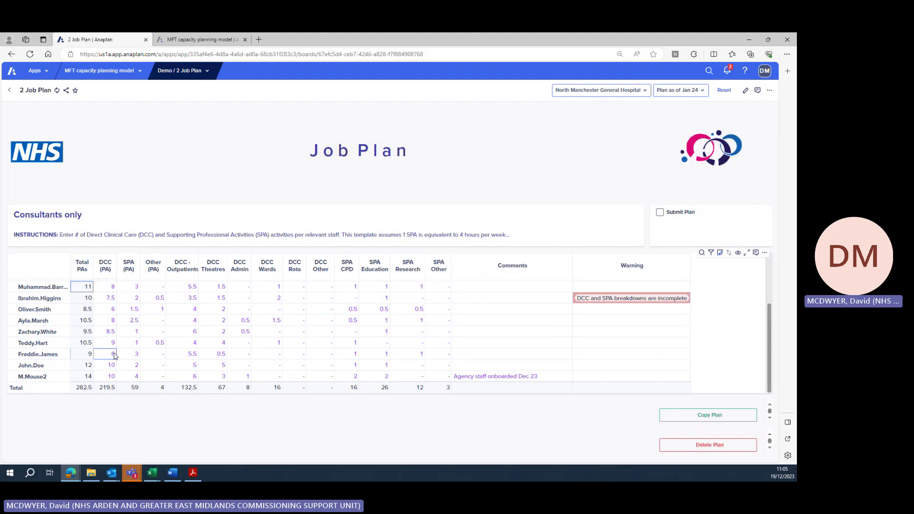
- Set the third-from-last consultant's DCC (PA) to 5 and DCC Outpatients to 4.5 in the Jan 24 plan
click(113, 354)
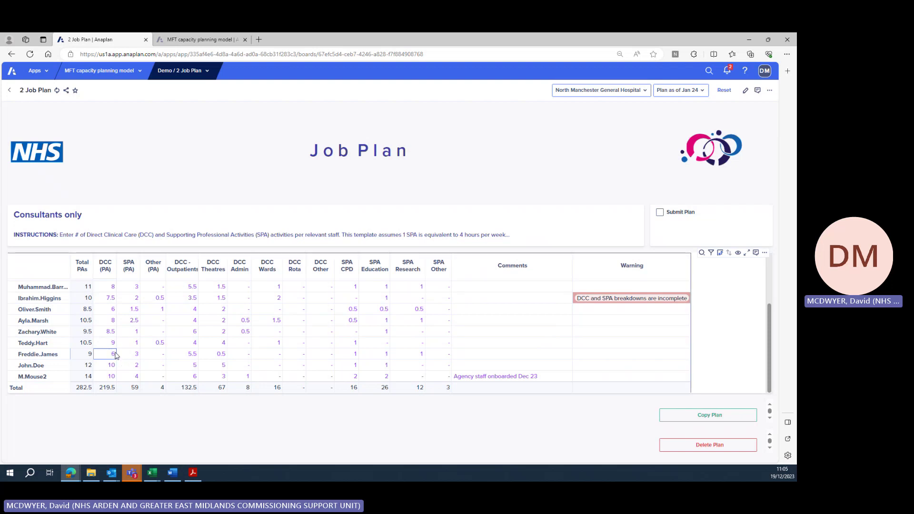
text(5)
click(189, 354)
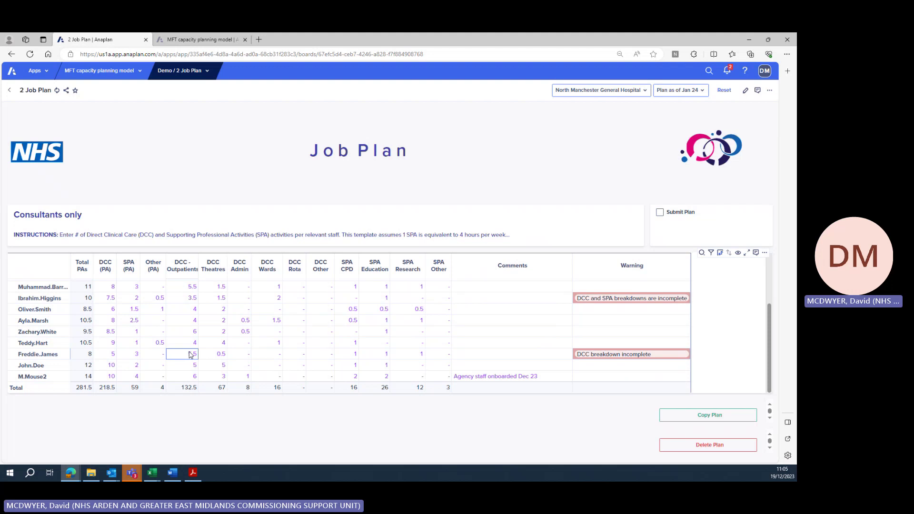
text(4)
key(Return)
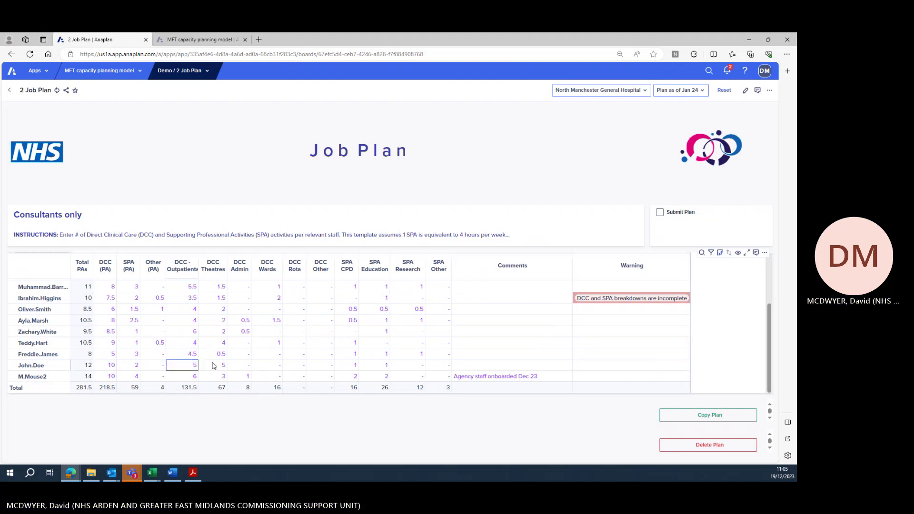
- Delete the copied job plan data for Jan 24
click(673, 92)
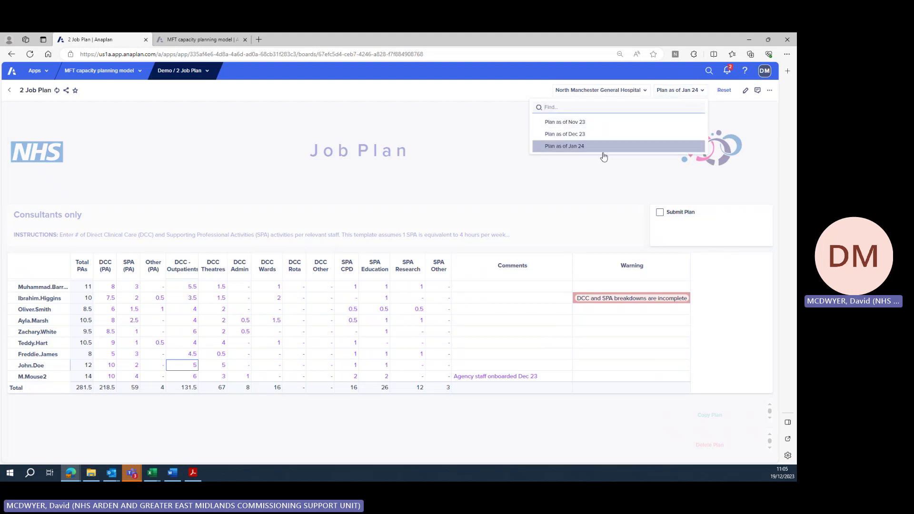
click(704, 445)
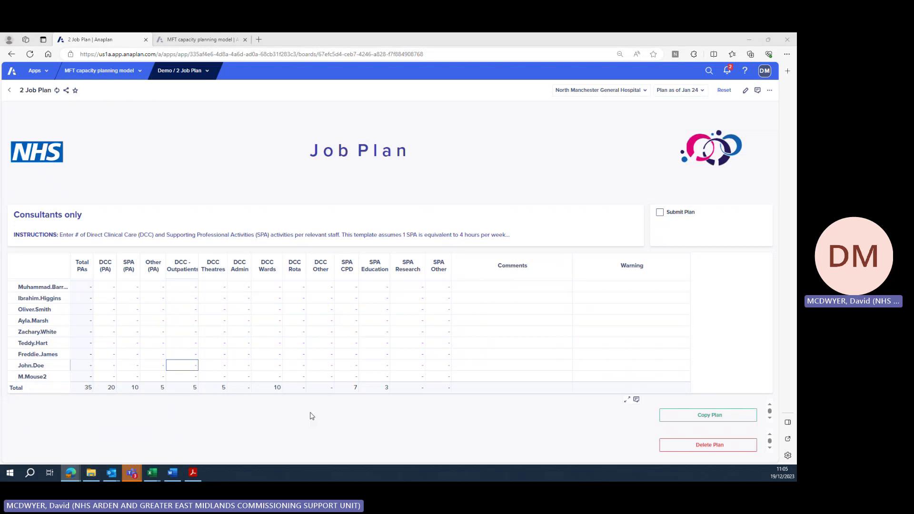
- Visit the start menu, reopen the Job Plan page and show the plan as of Dec 23
click(44, 157)
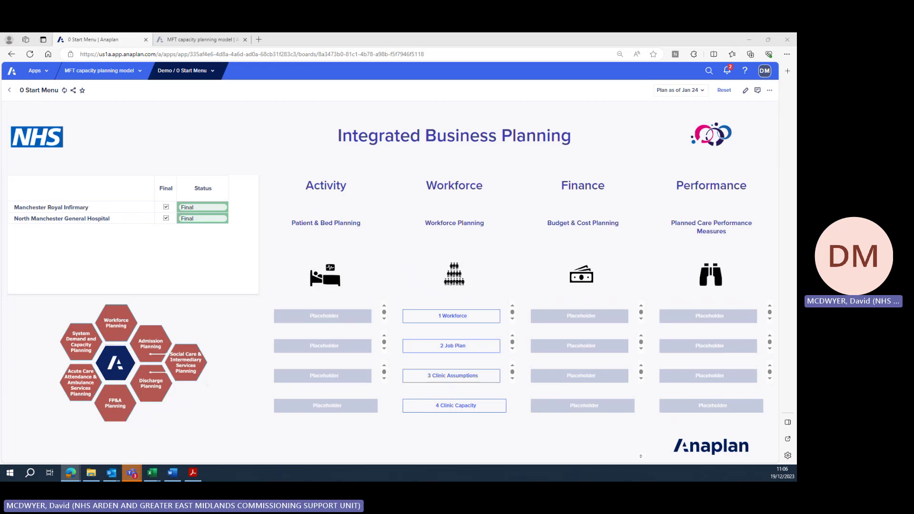
click(455, 351)
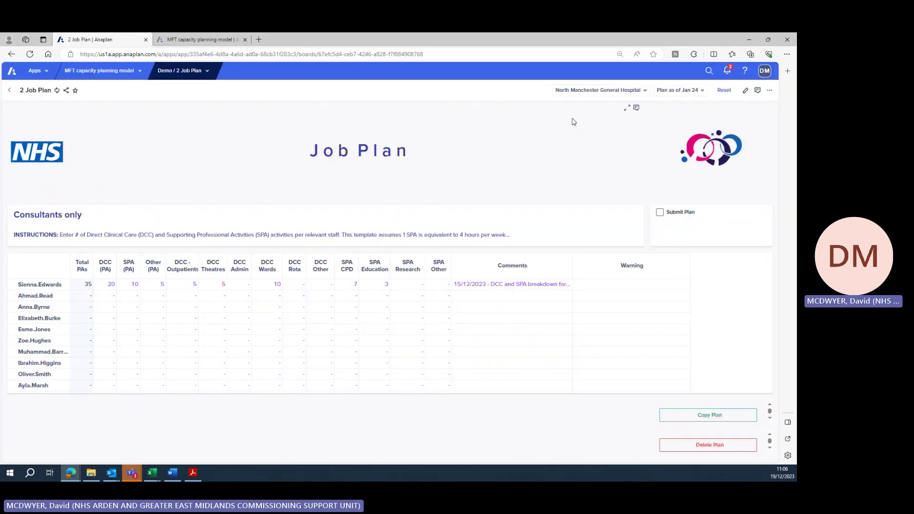
click(643, 91)
click(670, 90)
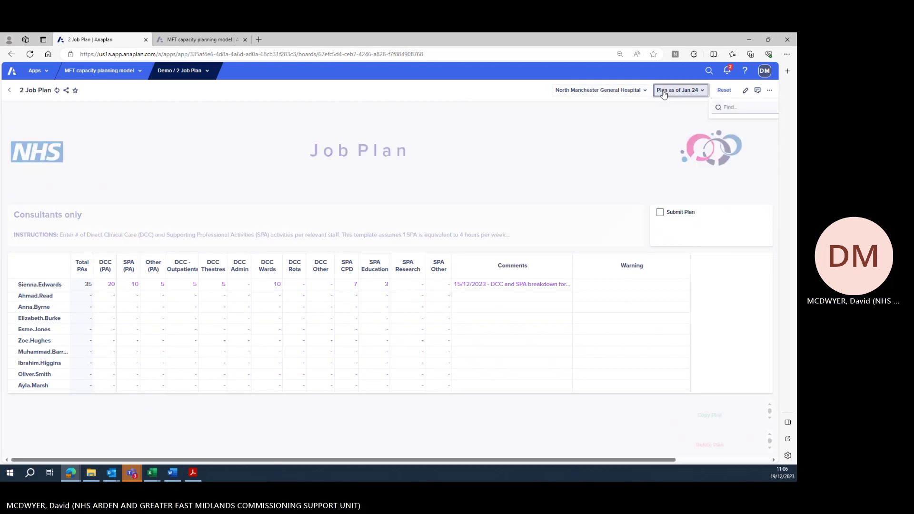
click(623, 134)
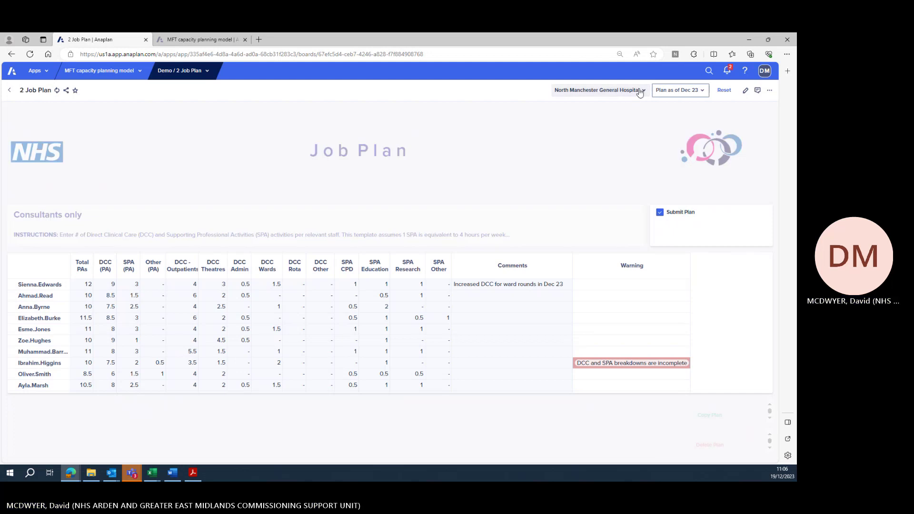
- On the start menu, clear the Final mark of both hospitals for Jan 24 and show Dec 23 again
click(9, 90)
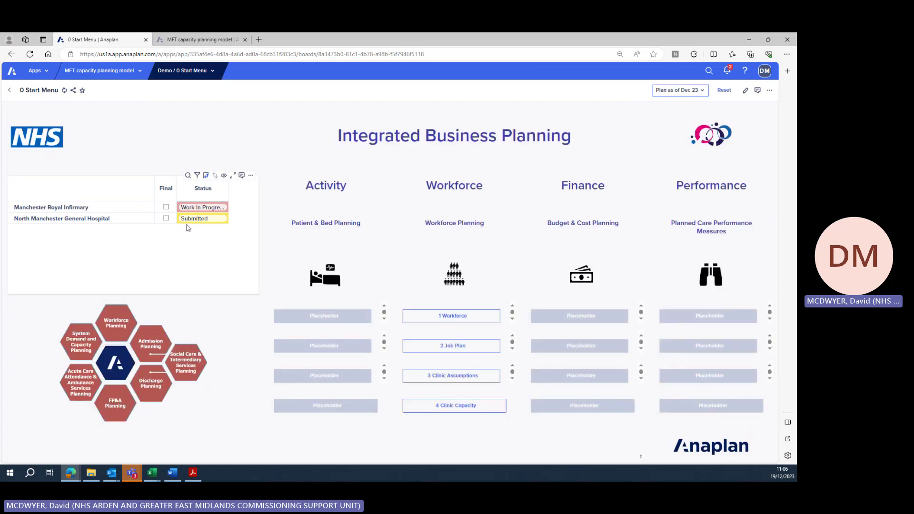
click(680, 90)
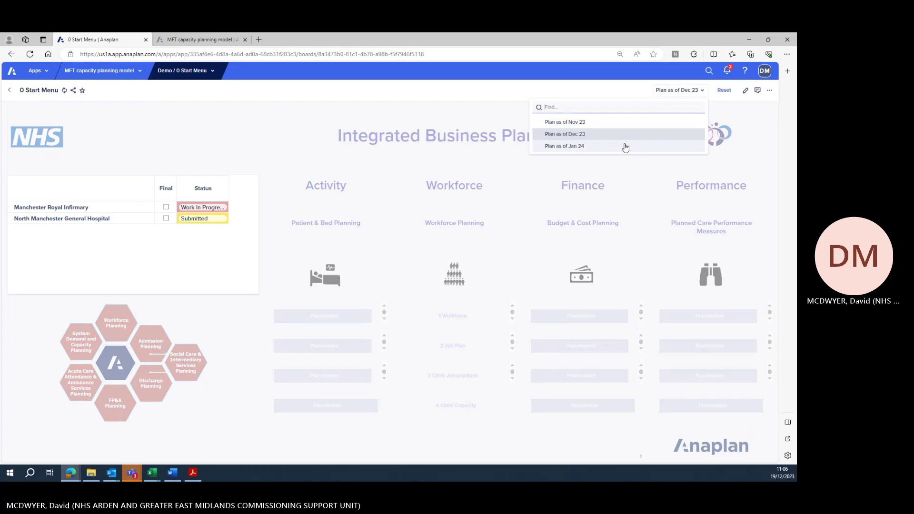
click(619, 147)
click(680, 90)
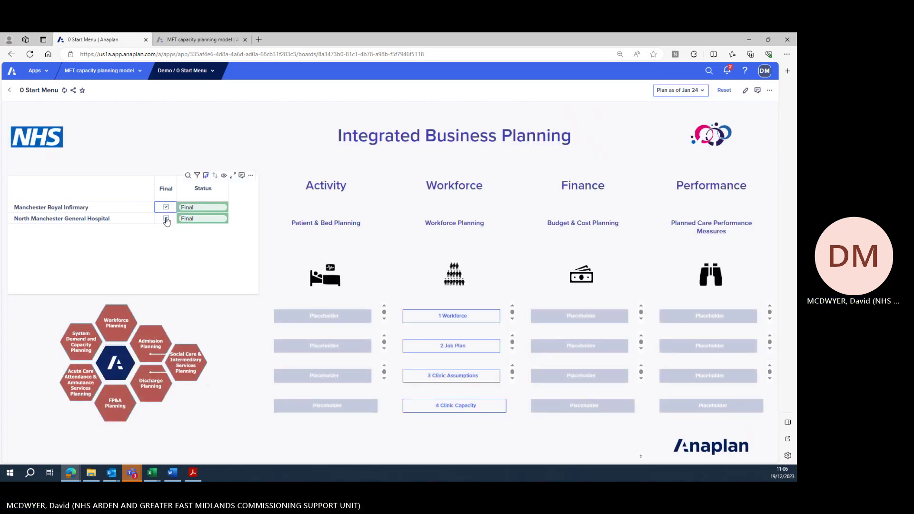
click(680, 90)
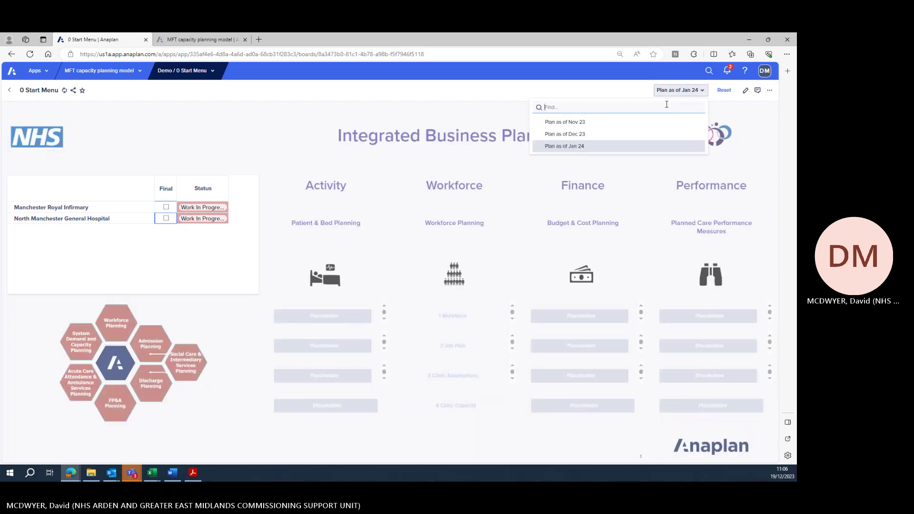
click(635, 142)
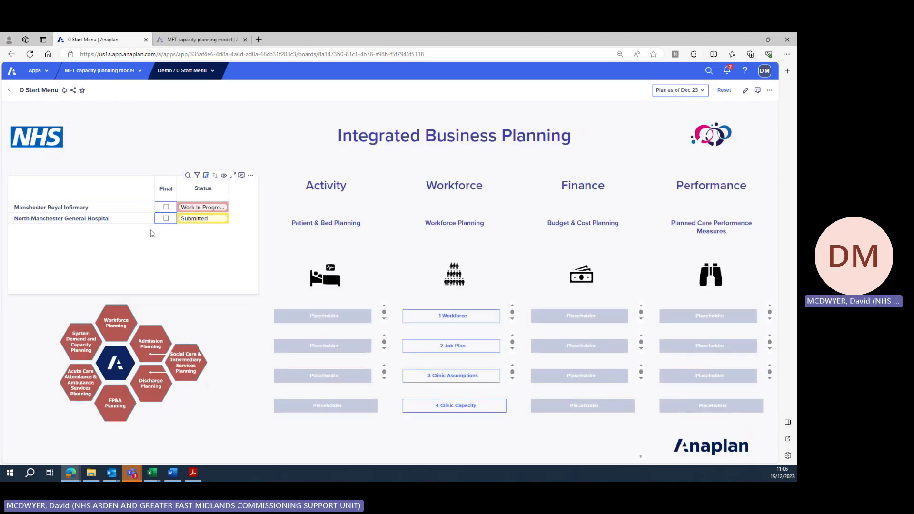
- Mark North Manchester General Hospital's Dec 23 plan as Final and clear the mark again
click(166, 218)
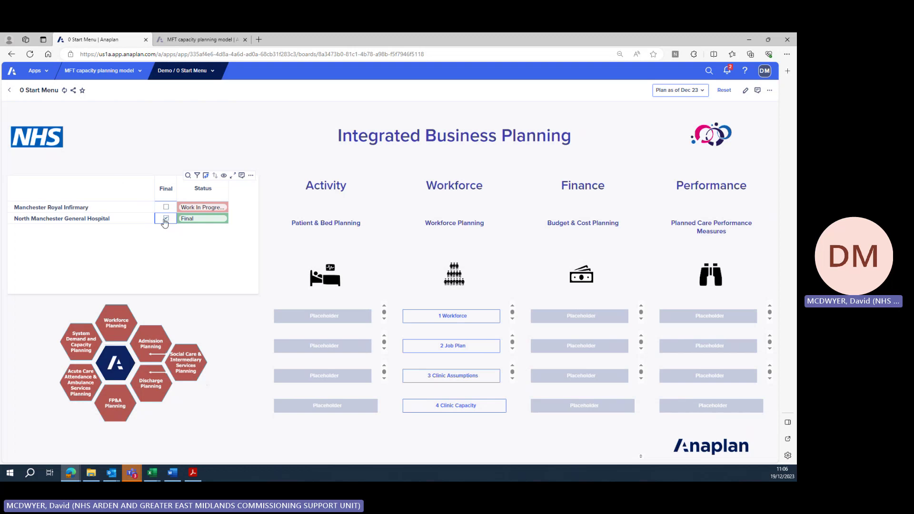
click(165, 219)
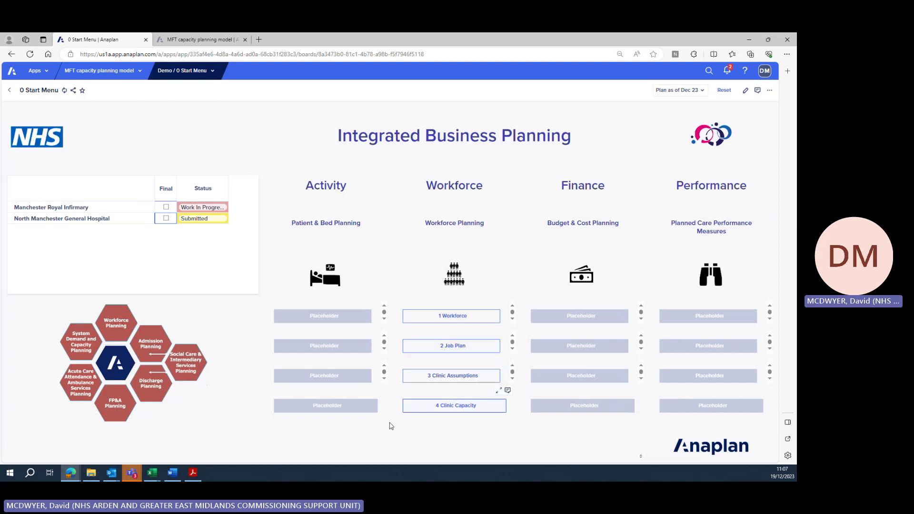
- Open the Clinic Assumptions page
click(455, 376)
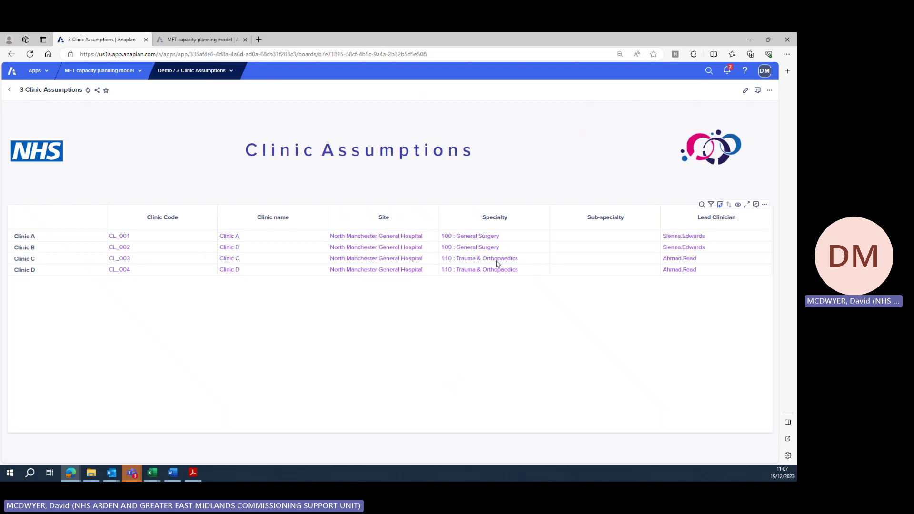
- Reassign Clinic D's lead clinician to the second consultant matching a name search
click(693, 271)
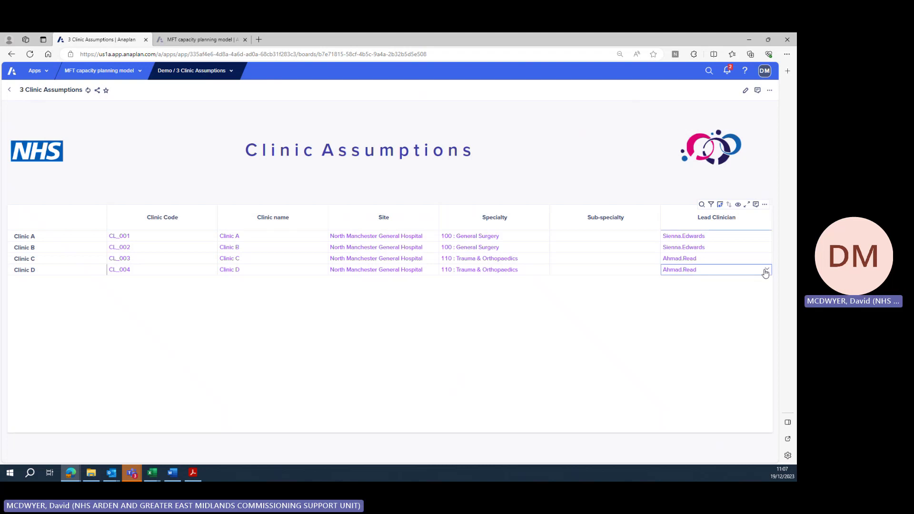
text(M.Mou)
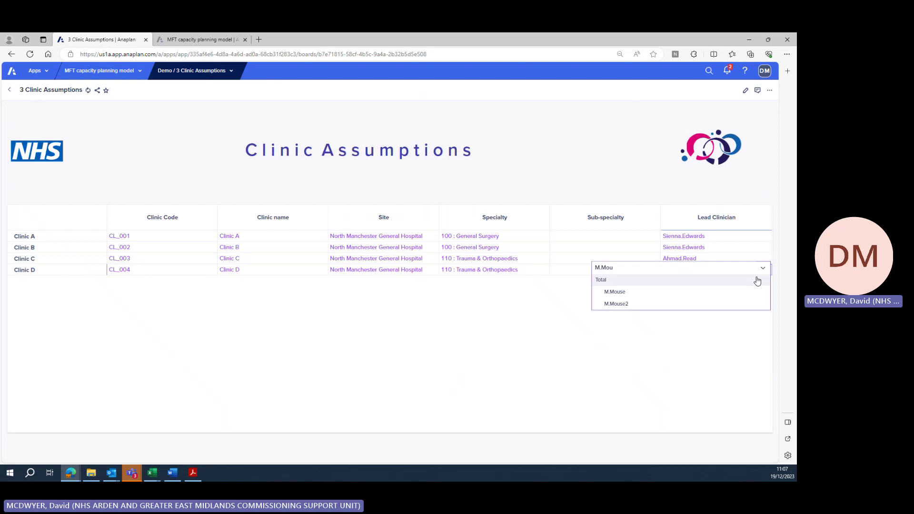
click(641, 305)
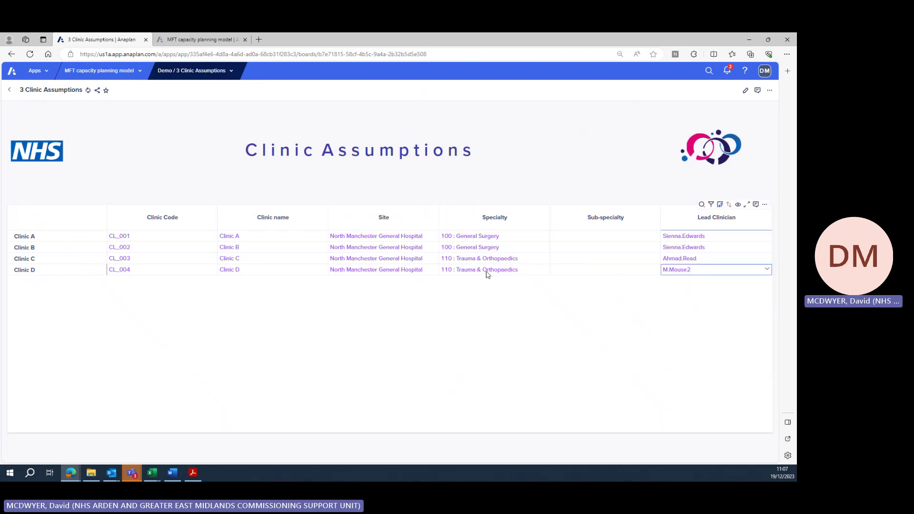
- Open the Clinic Capacity page through the start menu and show only Clinic D by unticking Clinics A, B and C
click(38, 144)
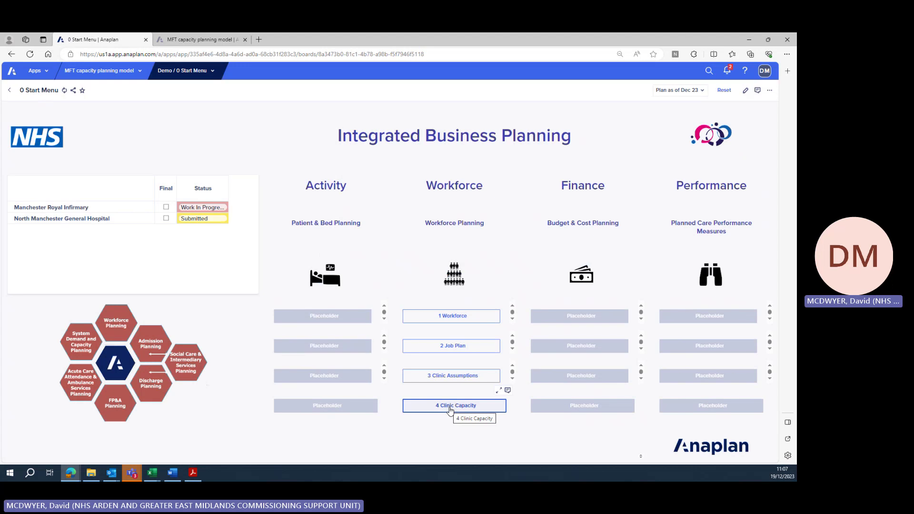
click(450, 409)
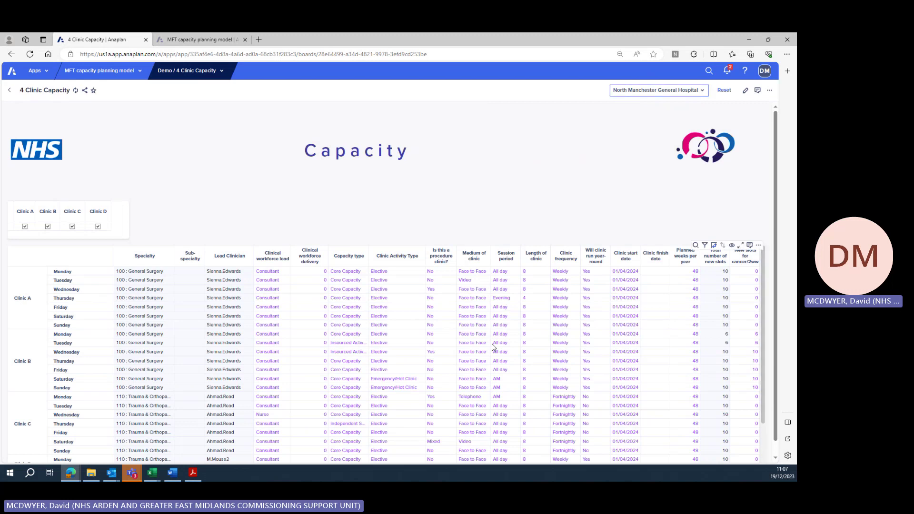
click(25, 227)
click(55, 228)
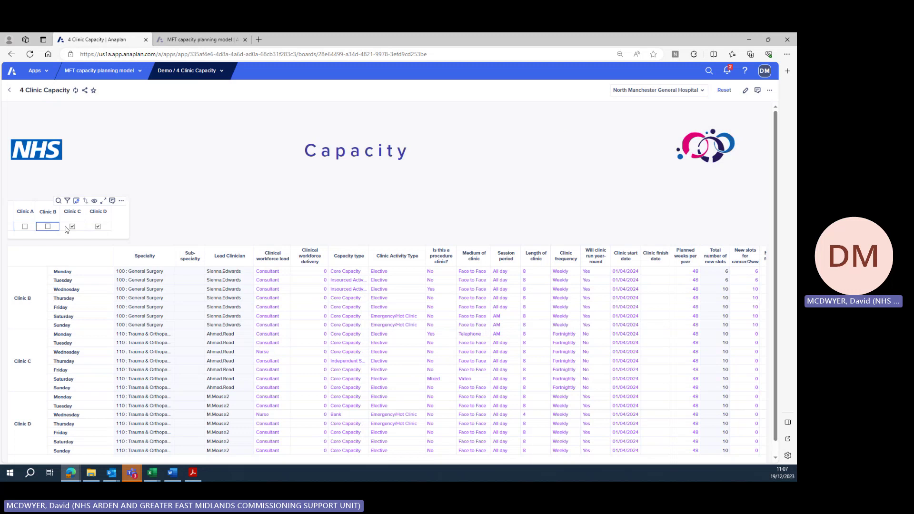
click(71, 228)
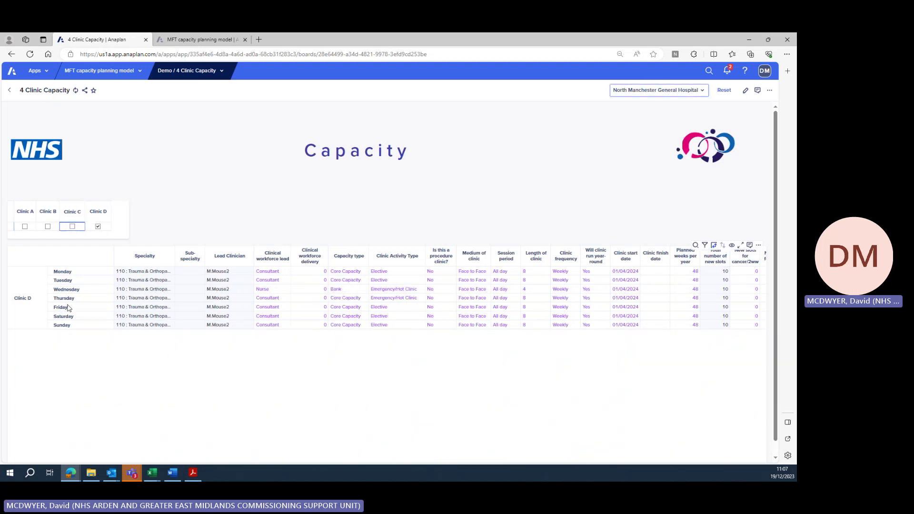
- Set Clinic D's Wednesday capacity type to Core Capacity and its clinical workforce lead to Consultant
click(228, 282)
click(352, 291)
click(366, 288)
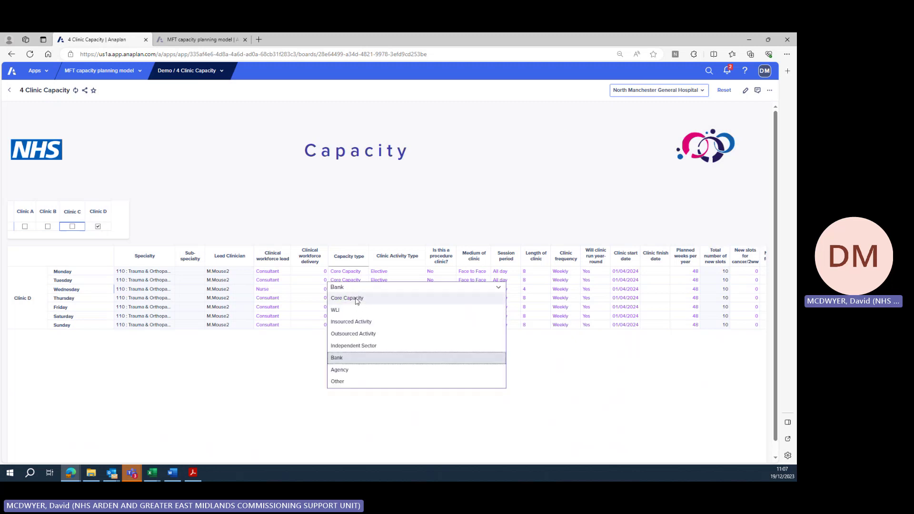
click(355, 358)
click(279, 291)
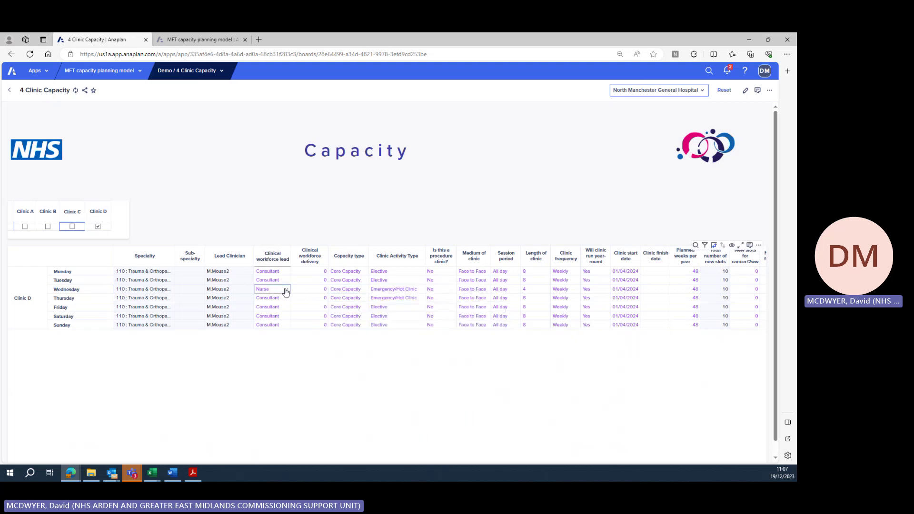
click(286, 291)
click(276, 301)
- Mark Clinic D's Wednesday session as a procedure clinic by setting the value to Yes
click(382, 292)
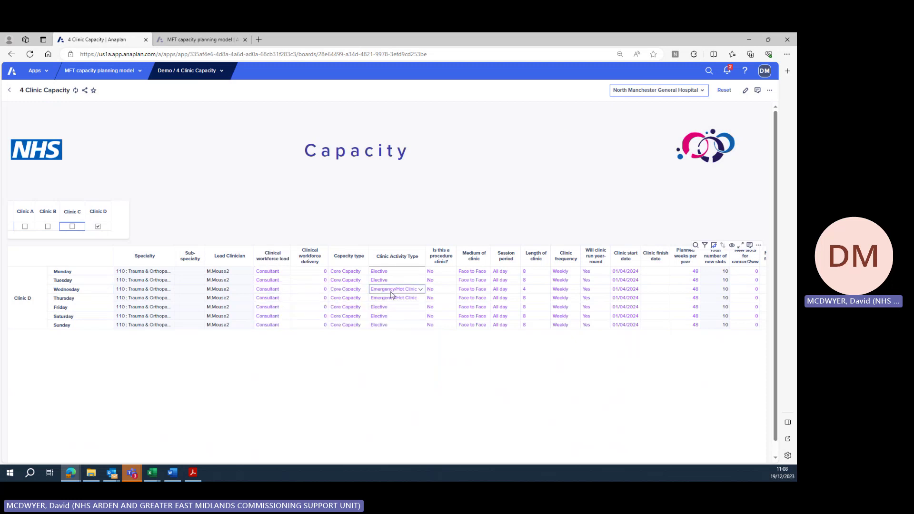
click(442, 290)
click(448, 290)
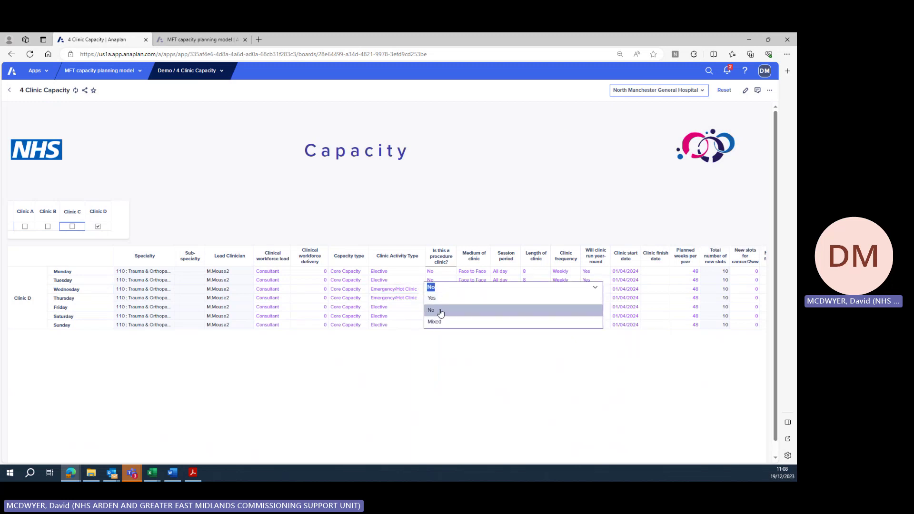
click(435, 299)
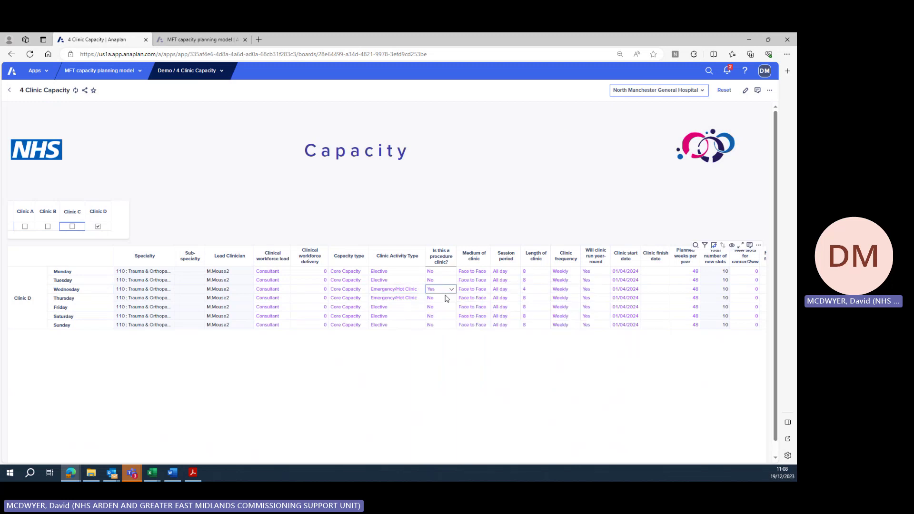
- Examine Clinic D's clinic lengths and the remaining capacity columns, including new and follow-up slots
click(526, 293)
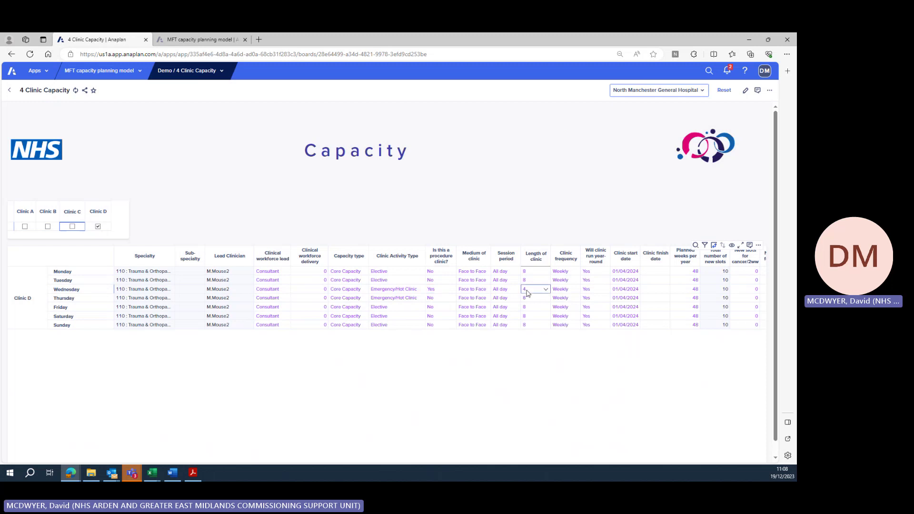
key(Down)
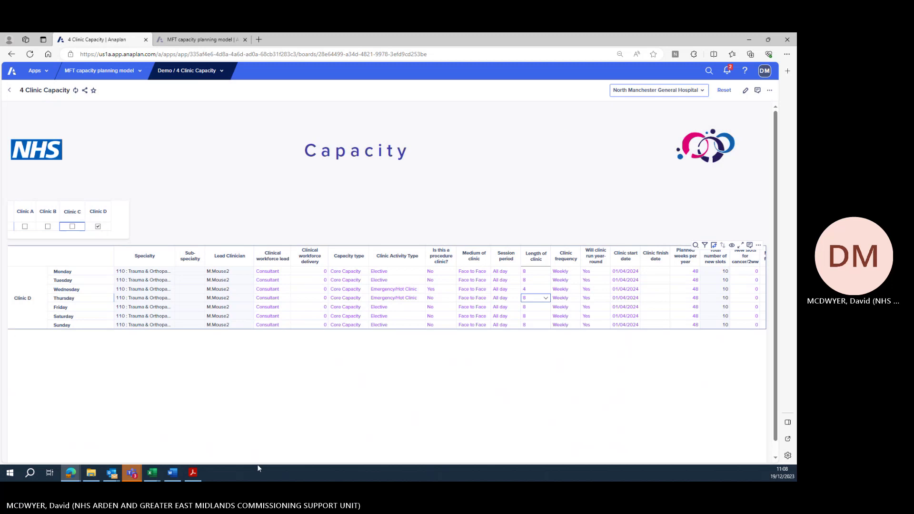
scroll(490, 379, down, 1)
scroll(446, 459, right, 5)
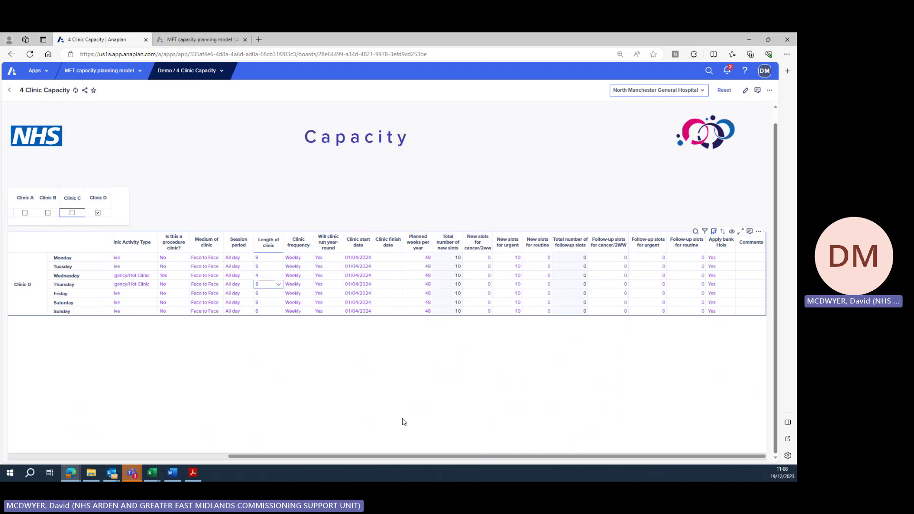
drag(406, 459, 186, 458)
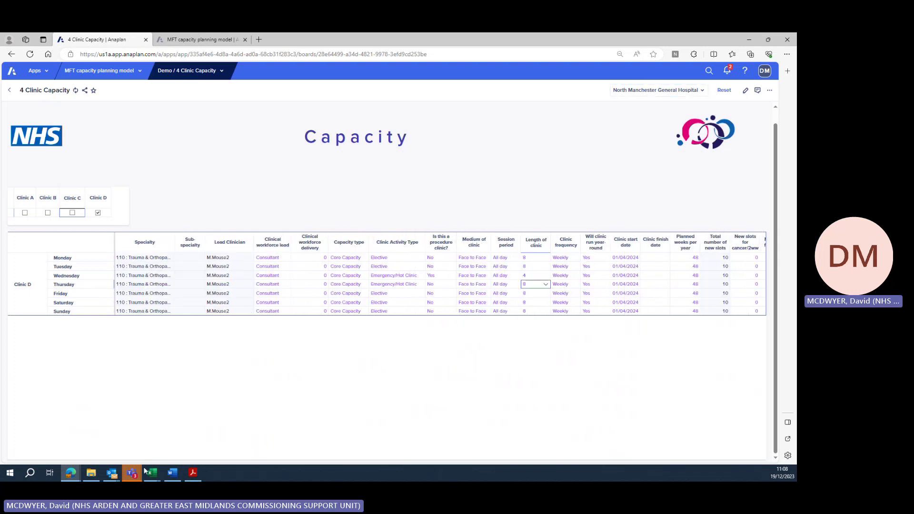
- Switch to the Excel capacity planning workbook and look over its OutpatientCapacity and InpatientCapacity sheets
mouse_move(152, 473)
click(126, 457)
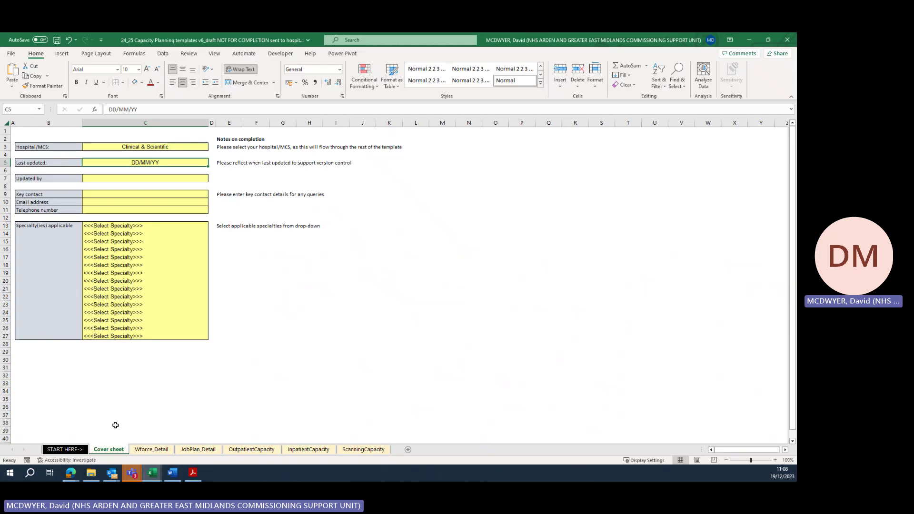
click(192, 451)
click(252, 449)
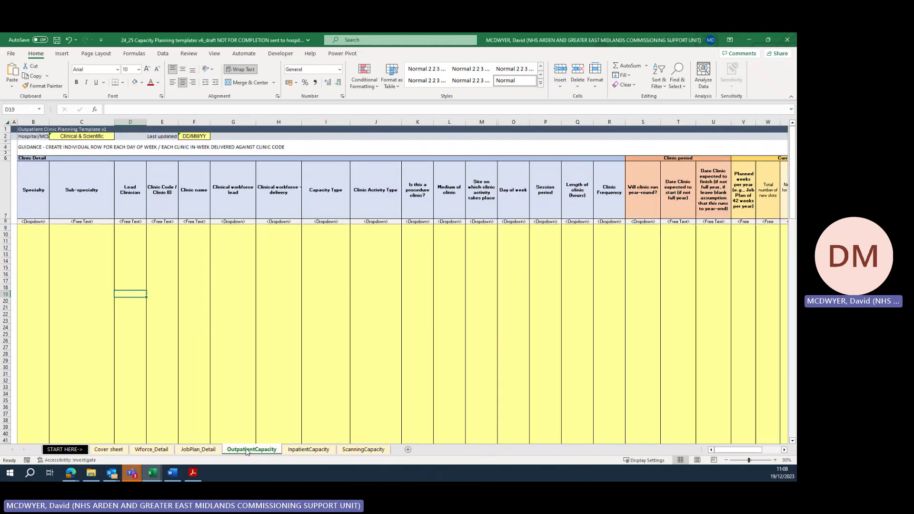
click(296, 450)
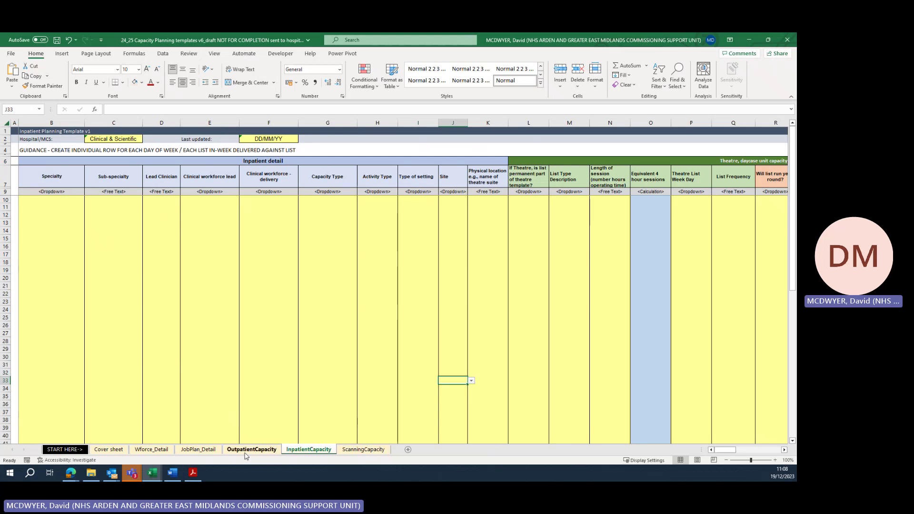
- Return to Anaplan's Clinic Capacity page and check which hospitals can be selected
click(70, 473)
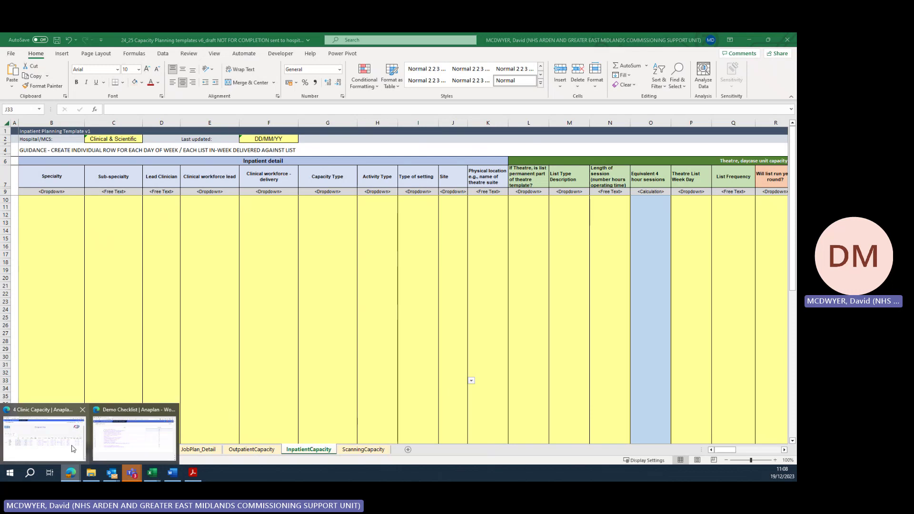
click(73, 449)
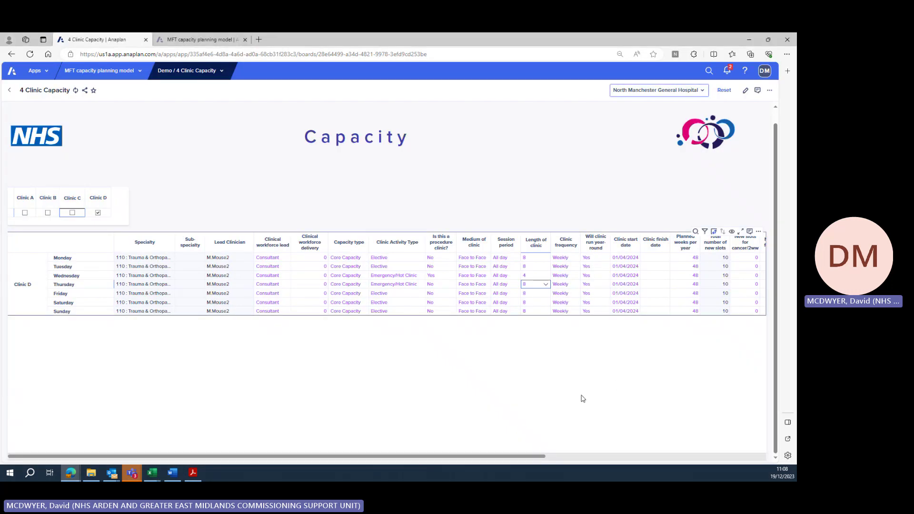
click(629, 91)
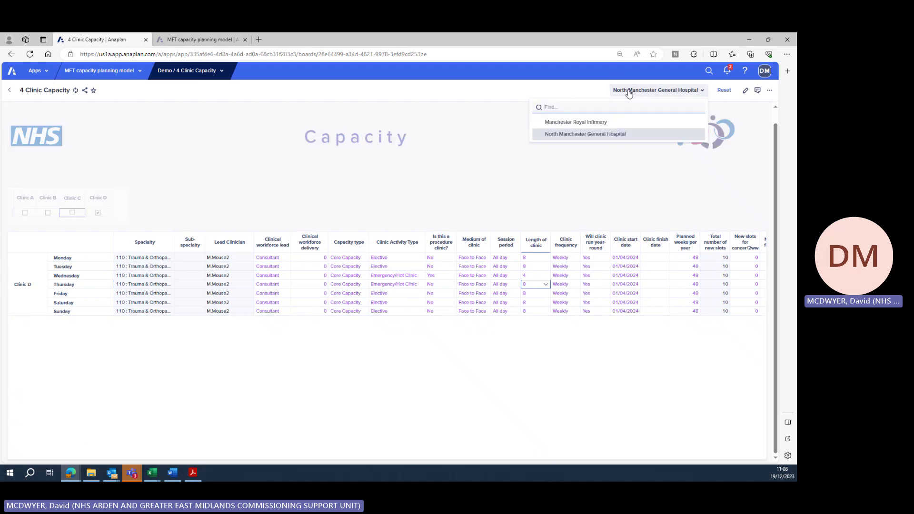
click(428, 169)
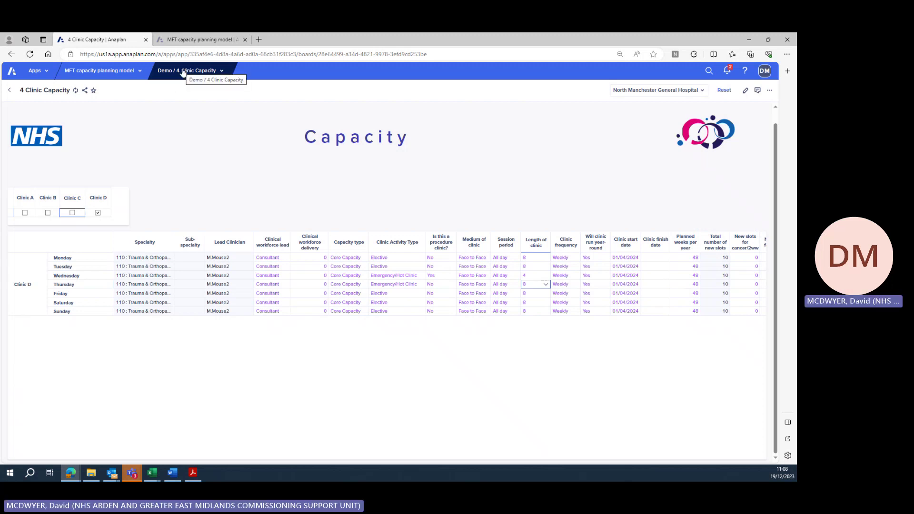
- Open the Workforce page from the start menu and check its plan version and hospital selections
click(37, 132)
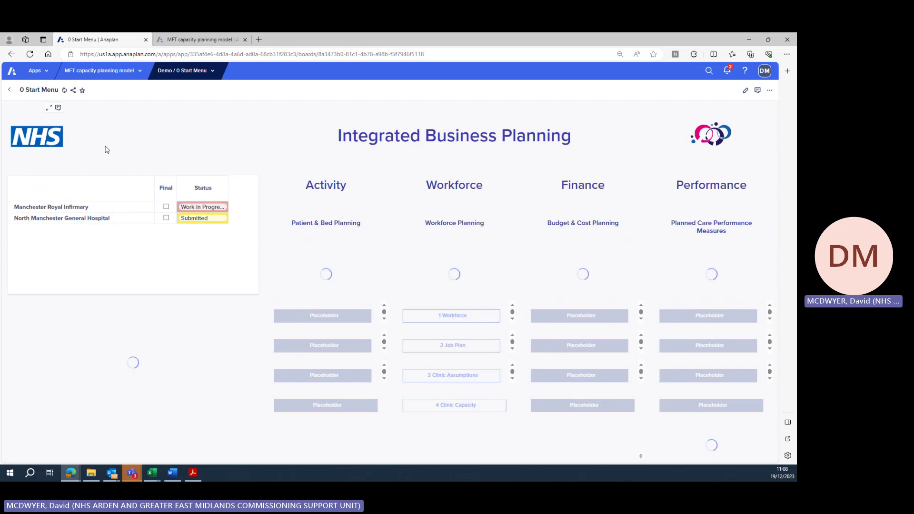
click(446, 318)
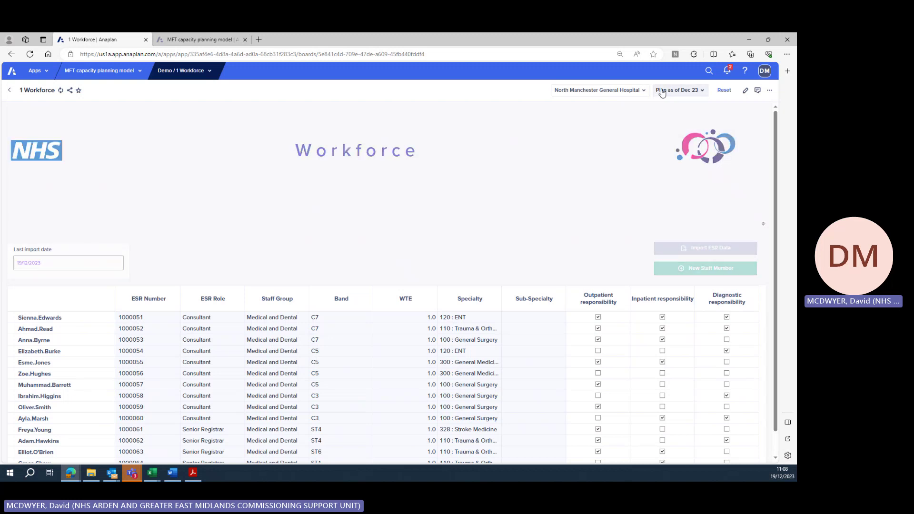
click(662, 93)
click(599, 90)
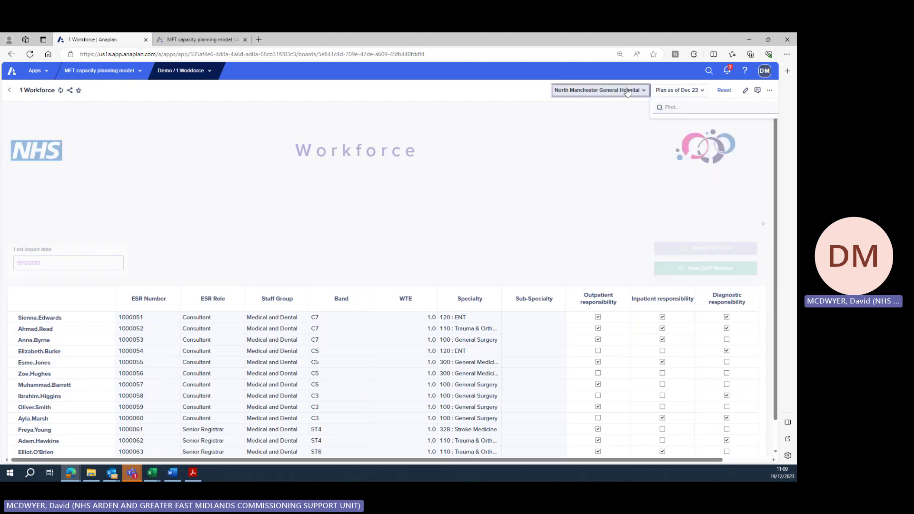
click(599, 90)
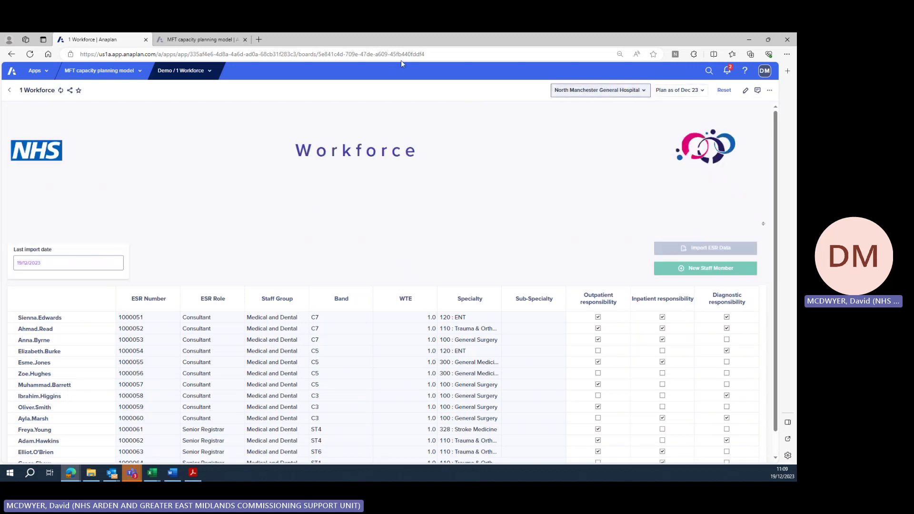
- In the model's user settings, grant the signed-in user's account write access to Clinical & Scientific and Saint Mary's Hospital
click(199, 41)
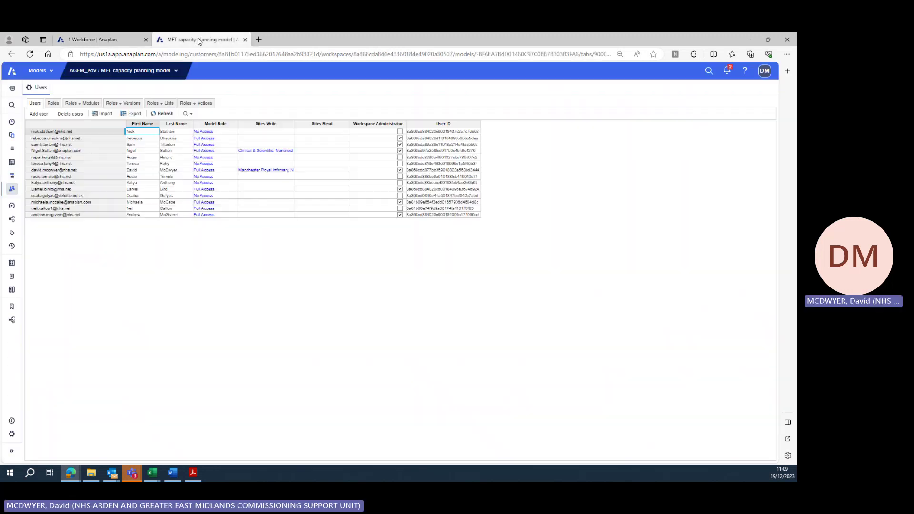
click(251, 171)
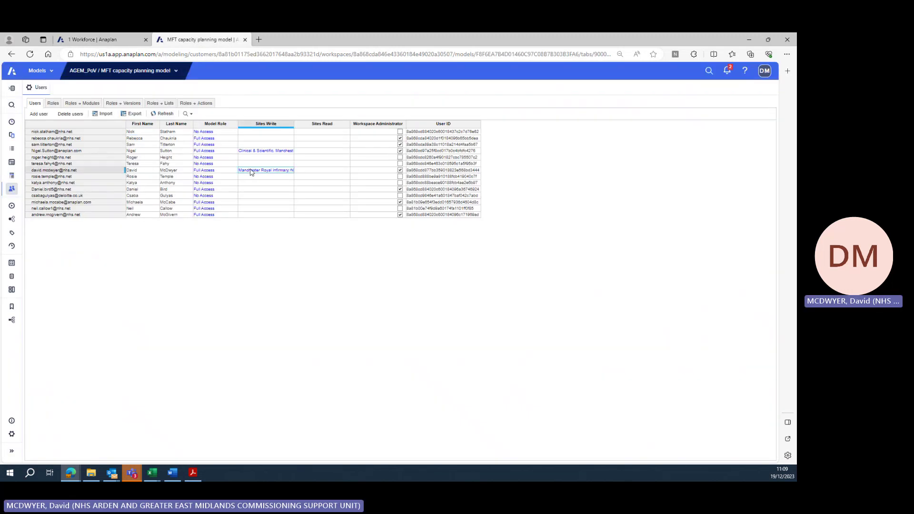
click(285, 173)
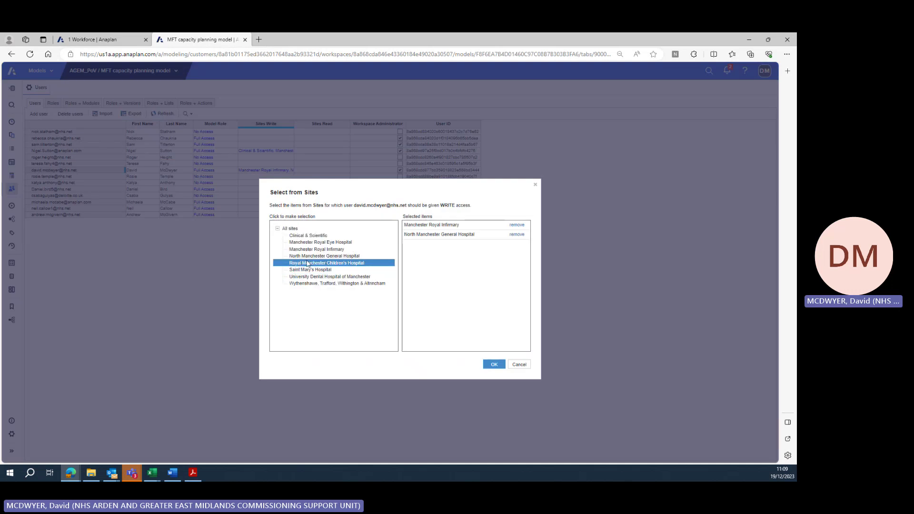
click(313, 236)
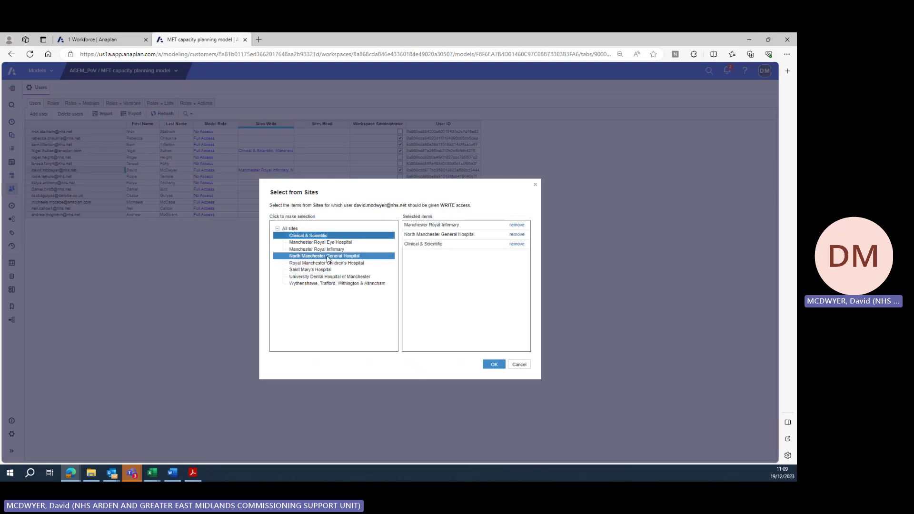
click(310, 269)
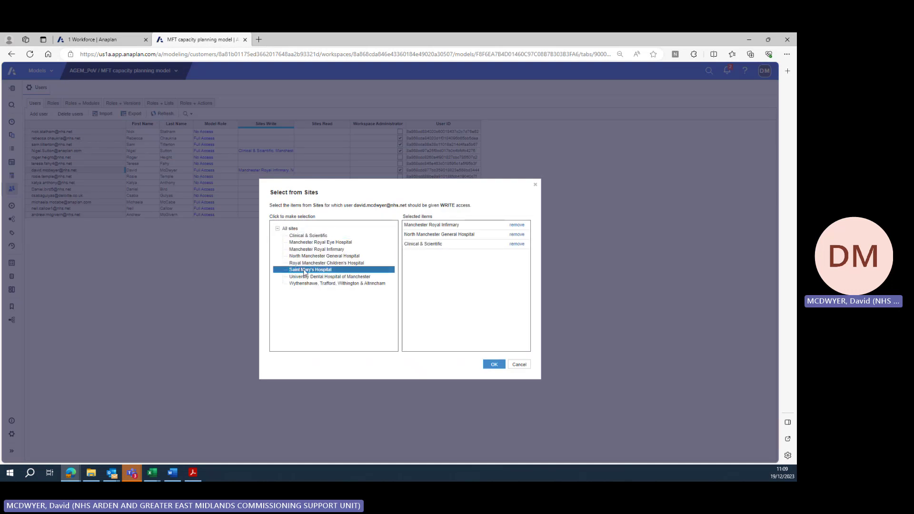
click(495, 365)
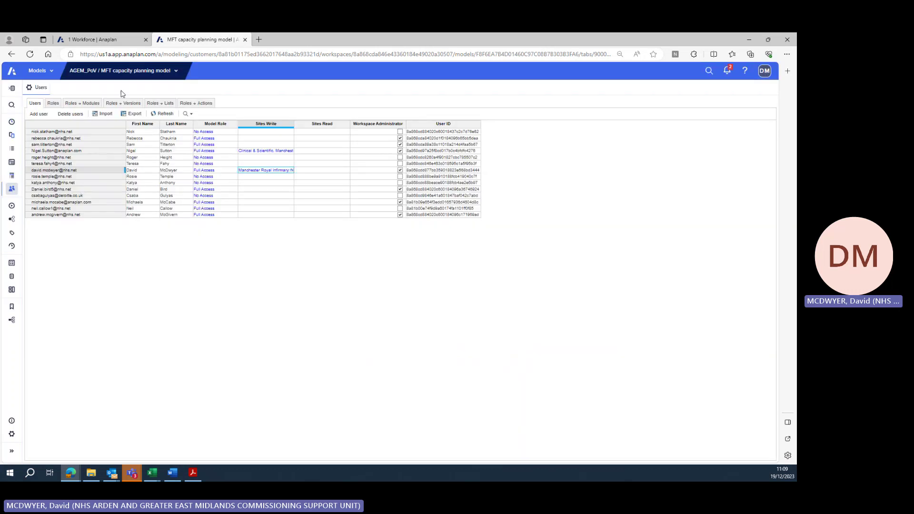
- Reload the Workforce page and examine the hospitals available for selection
click(110, 44)
click(198, 56)
key(Return)
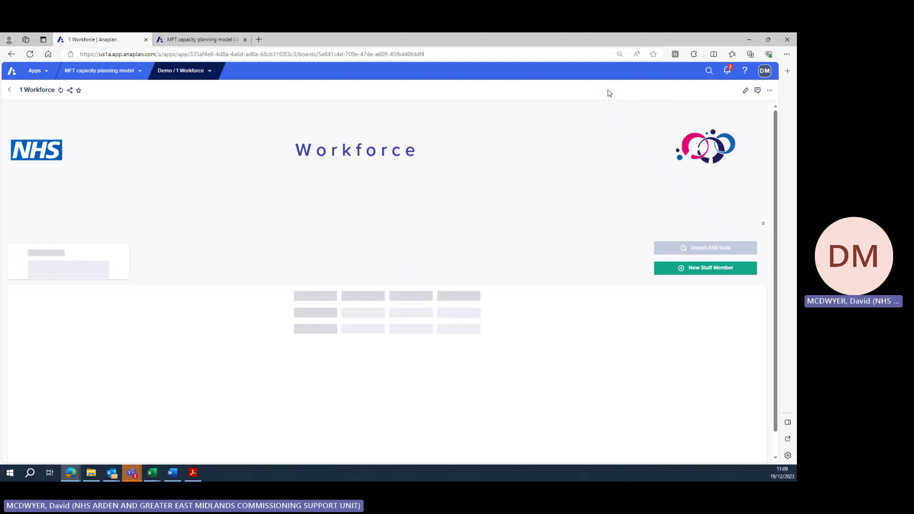
click(611, 90)
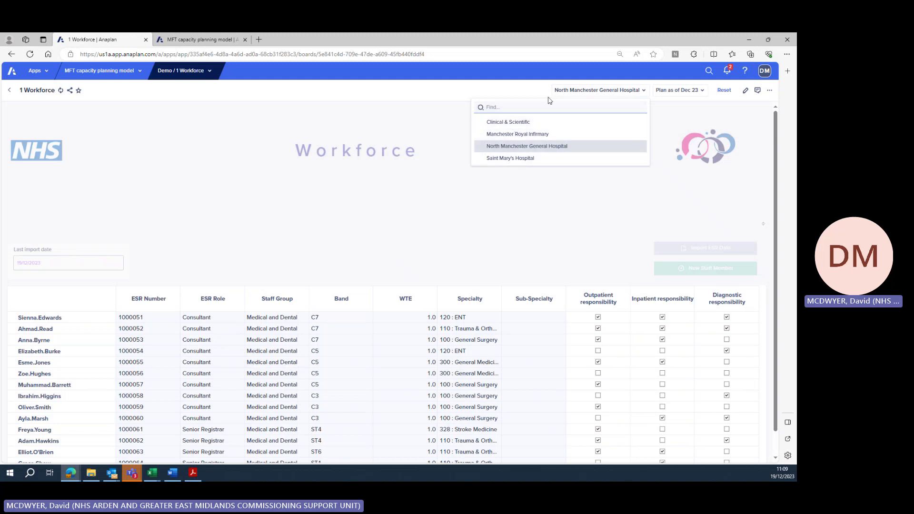
- Return to the start menu and switch to the Excel capacity planning workbook
click(16, 149)
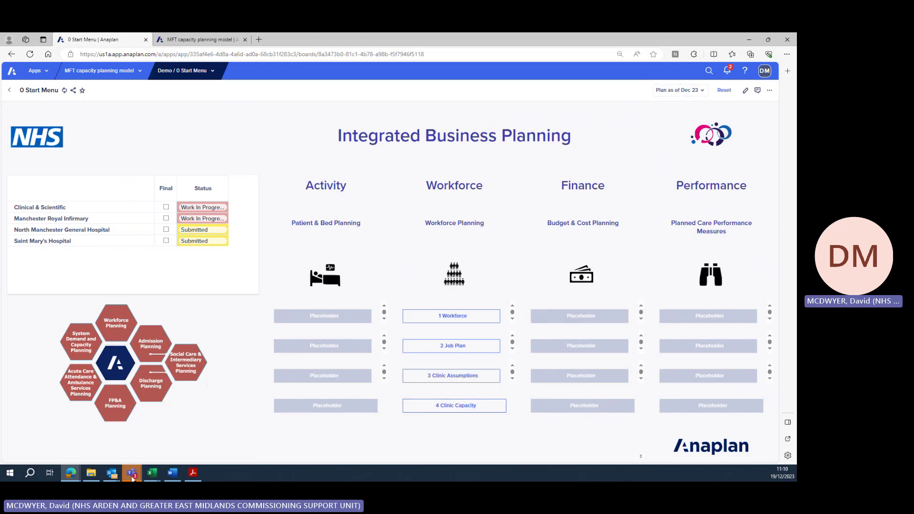
click(152, 473)
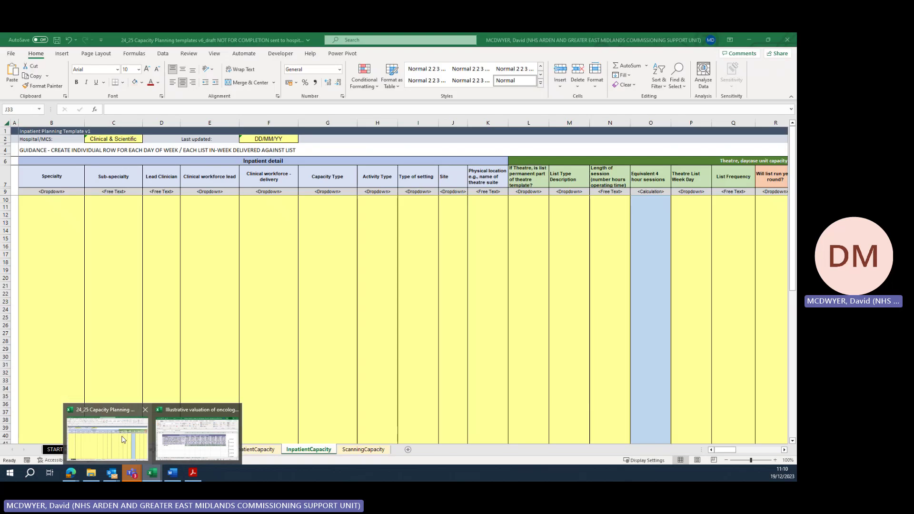